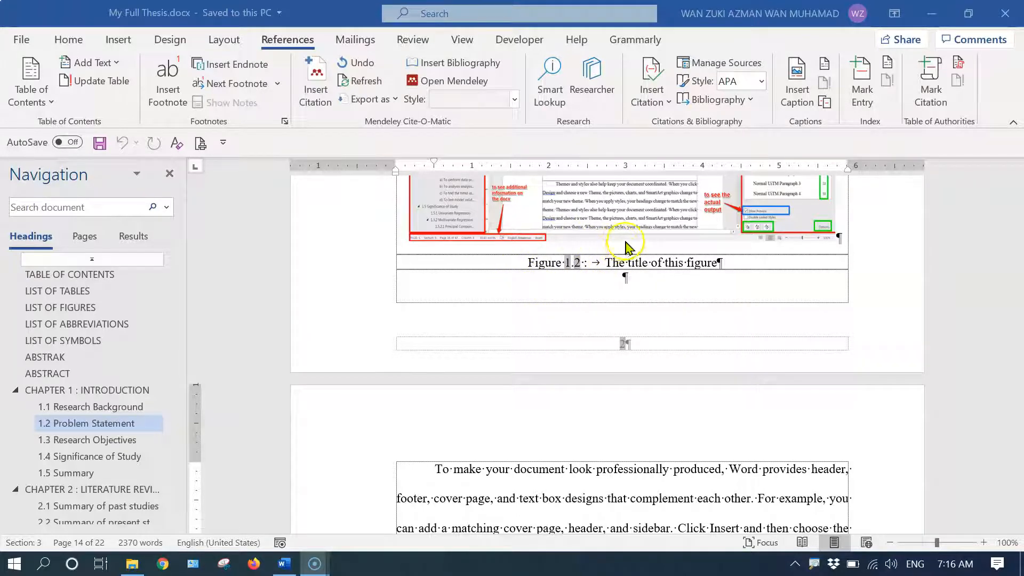
# - Enter "Figure 1.2" as plain text at the start of the paragraph beginning "To make your document look professionally produced"
pyautogui.click(430, 470)
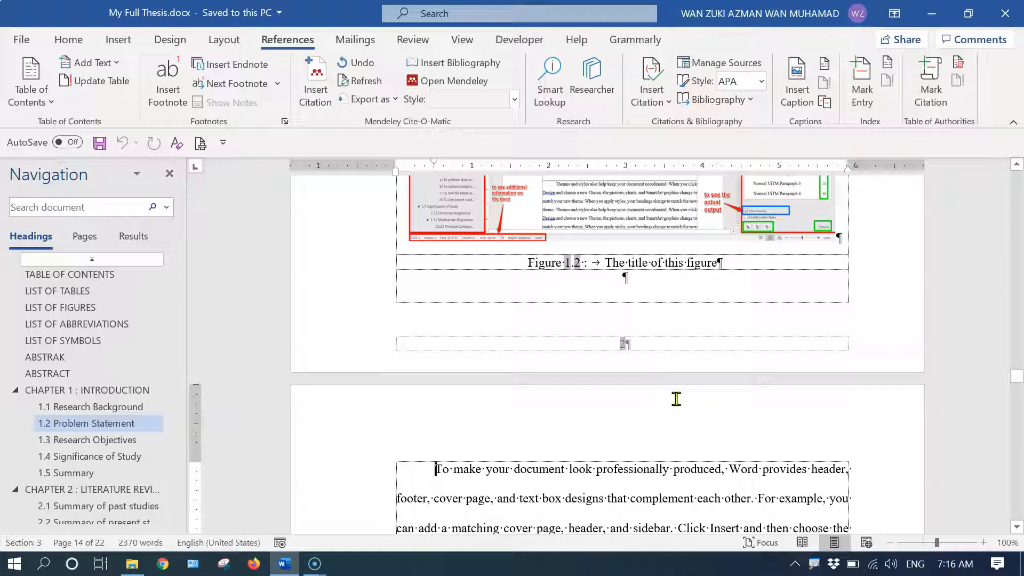
pyautogui.write('F')
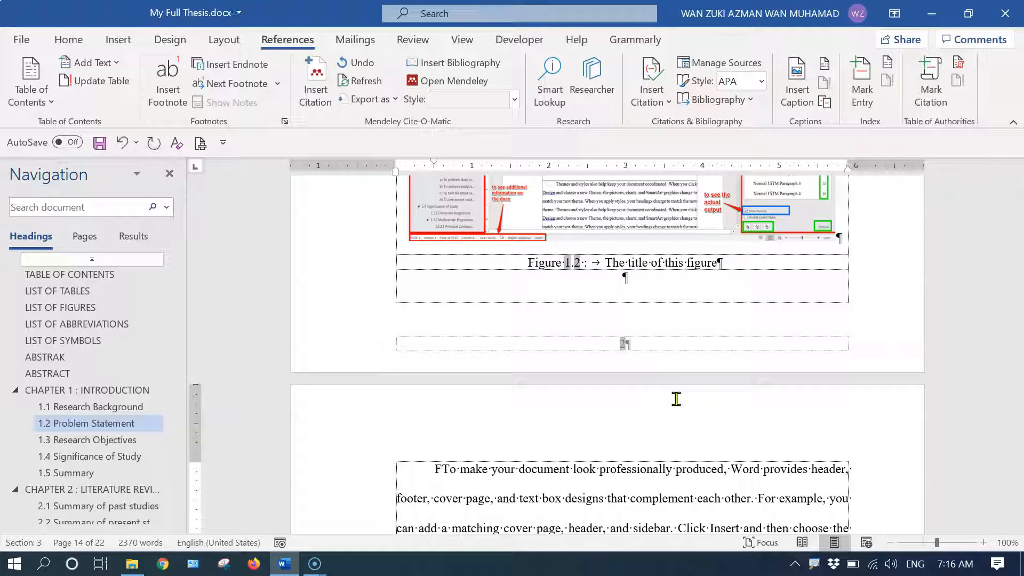
pyautogui.write('igure ')
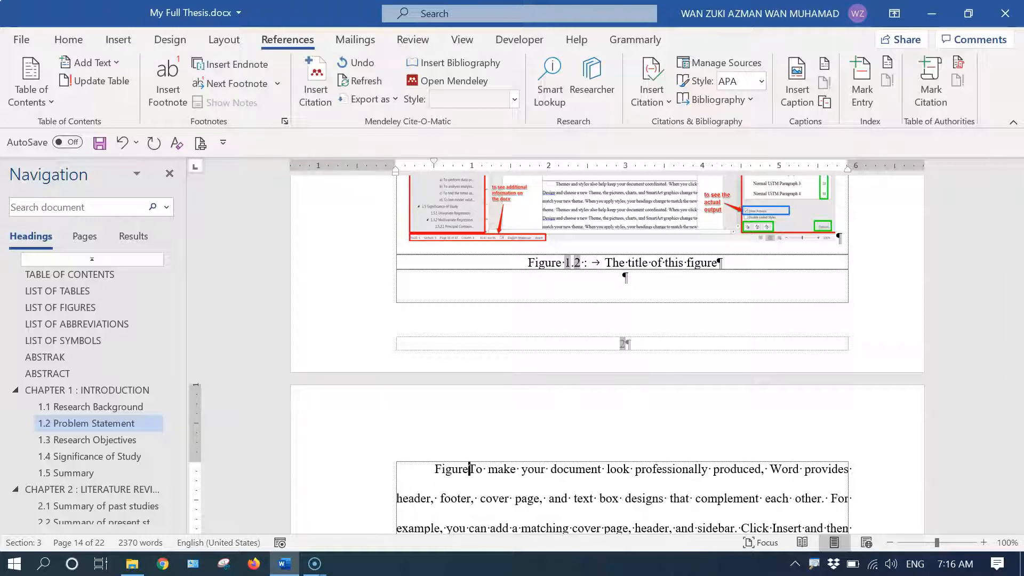
pyautogui.write('1.2')
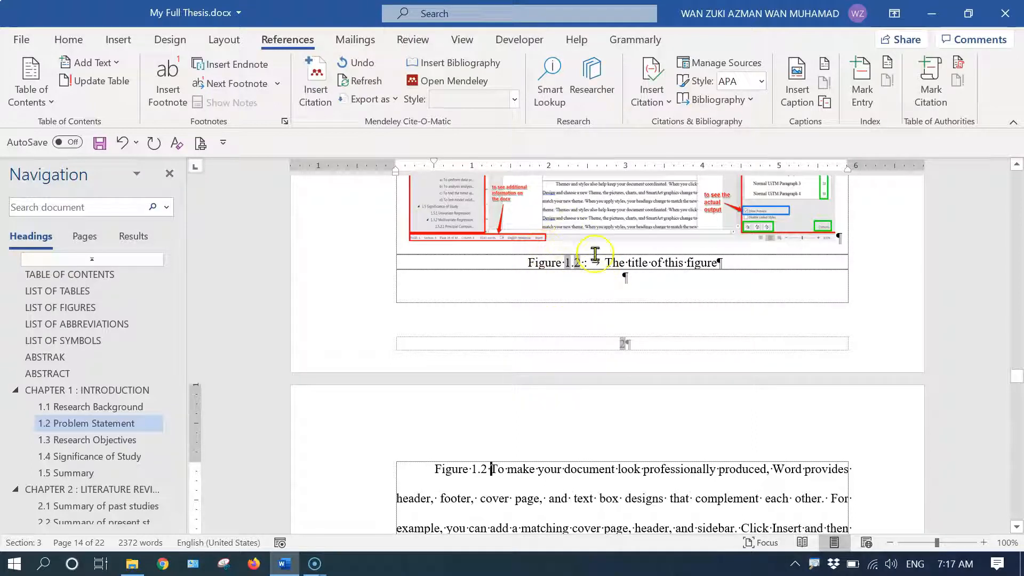
pyautogui.click(491, 469)
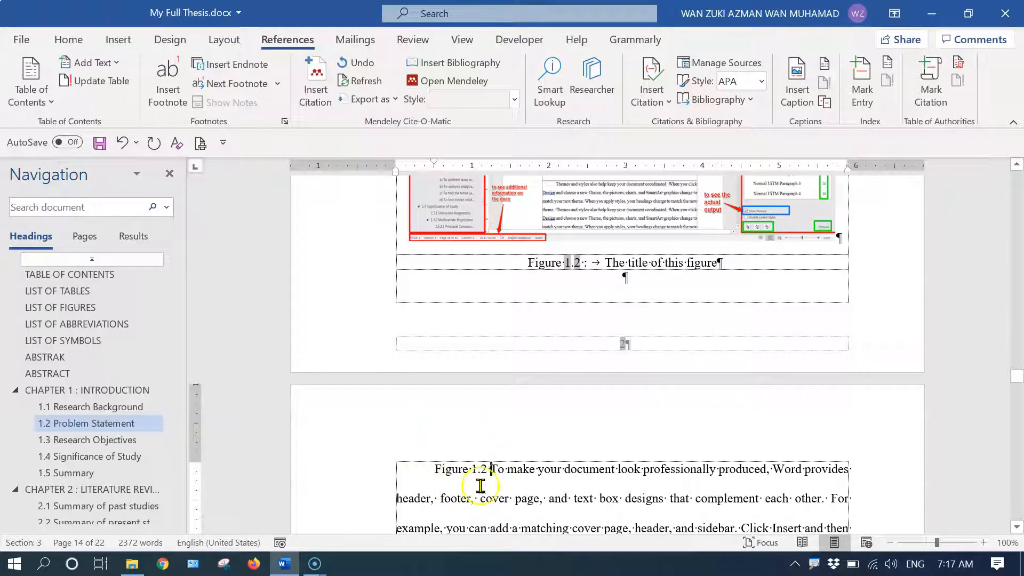
# - Delete the manually entered "Figure 1.2" from the start of the paragraph
pyautogui.press('BackSpace')
pyautogui.press('BackSpace')
pyautogui.press('BackSpace')
pyautogui.press('BackSpace')
pyautogui.press('BackSpace')
pyautogui.press('BackSpace')
pyautogui.press('BackSpace')
pyautogui.press('BackSpace')
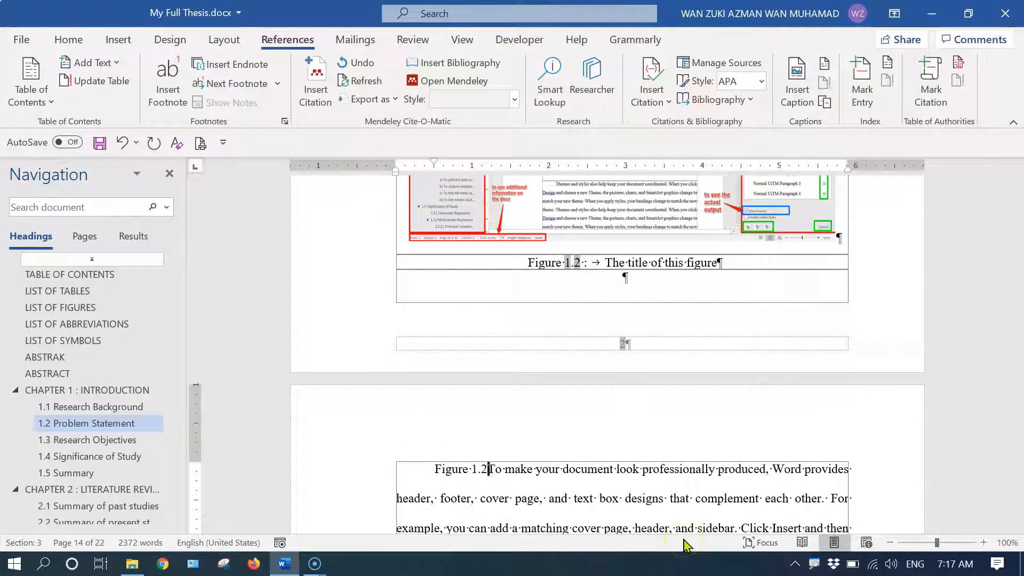
pyautogui.press('BackSpace')
pyautogui.press('BackSpace')
pyautogui.press('BackSpace')
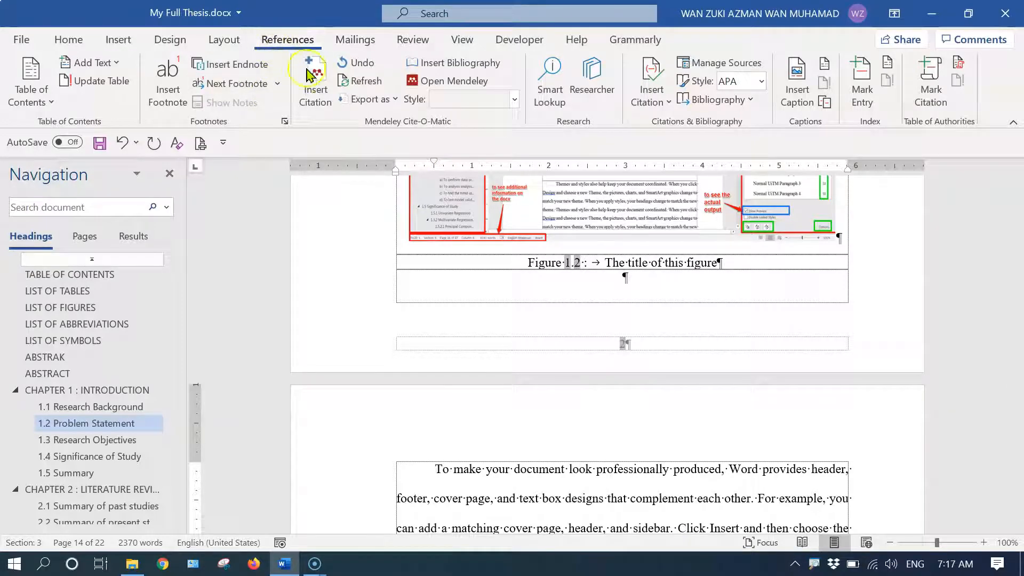
# - Insert a Figure cross-reference to the Figure 1.2 caption at the paragraph's start, using Only label and number
pyautogui.click(826, 103)
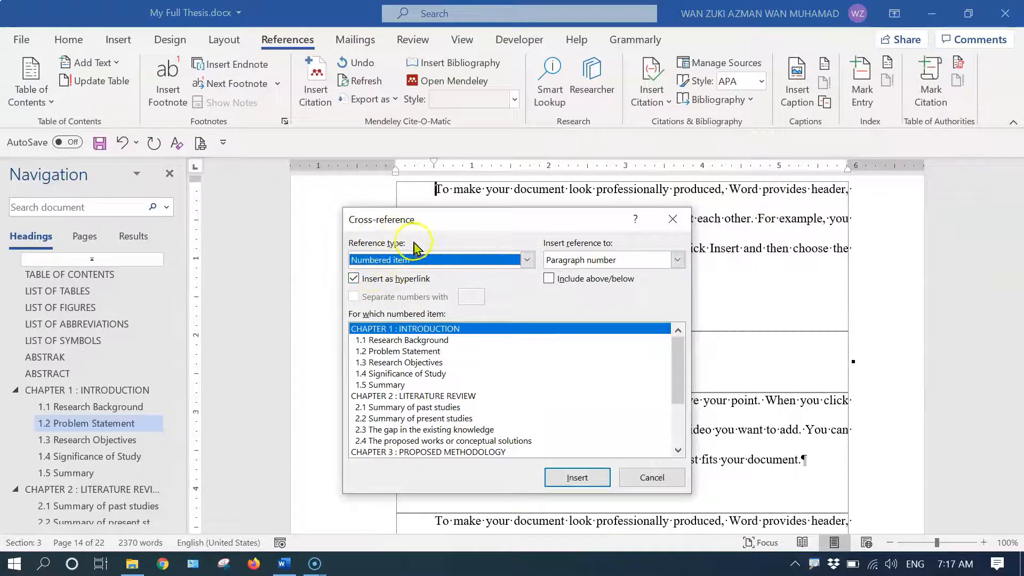
pyautogui.click(466, 263)
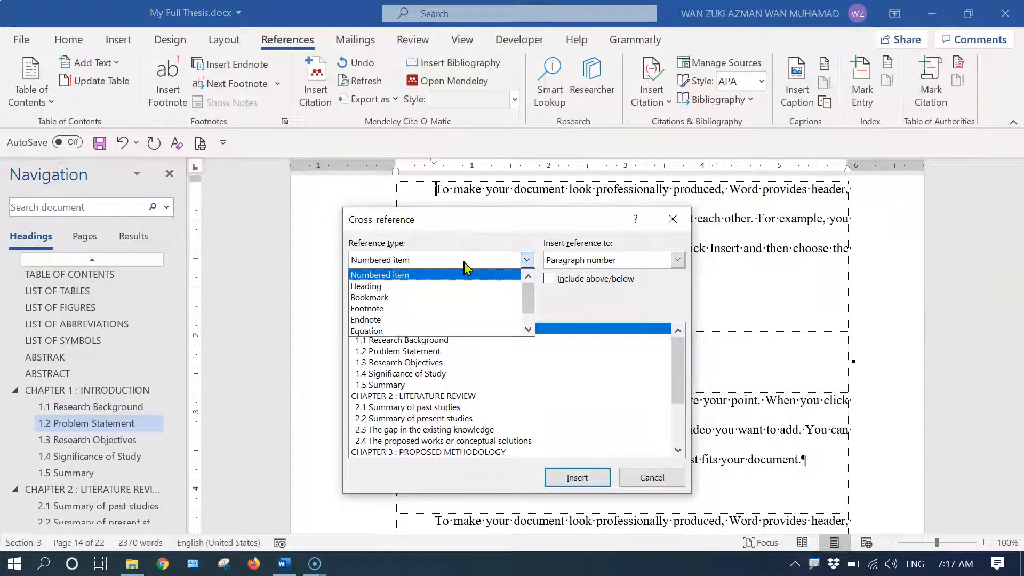
pyautogui.scroll(-1, 459, 283)
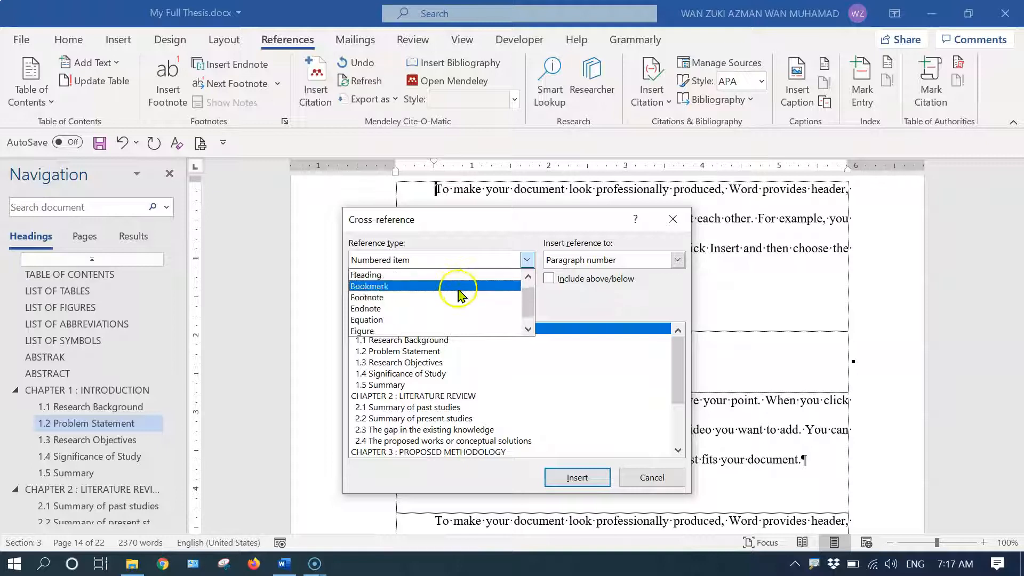
pyautogui.click(444, 320)
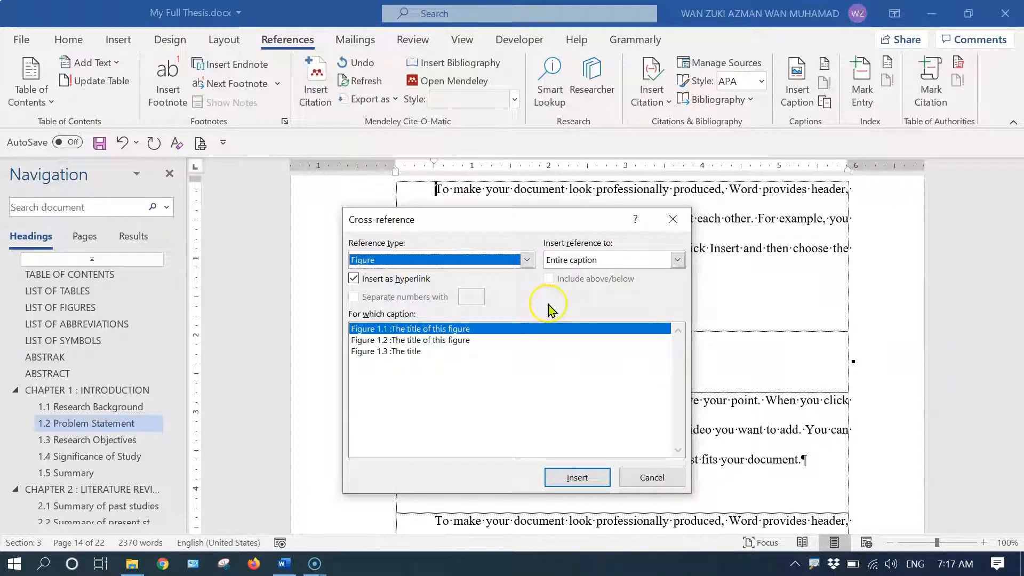
pyautogui.click(457, 341)
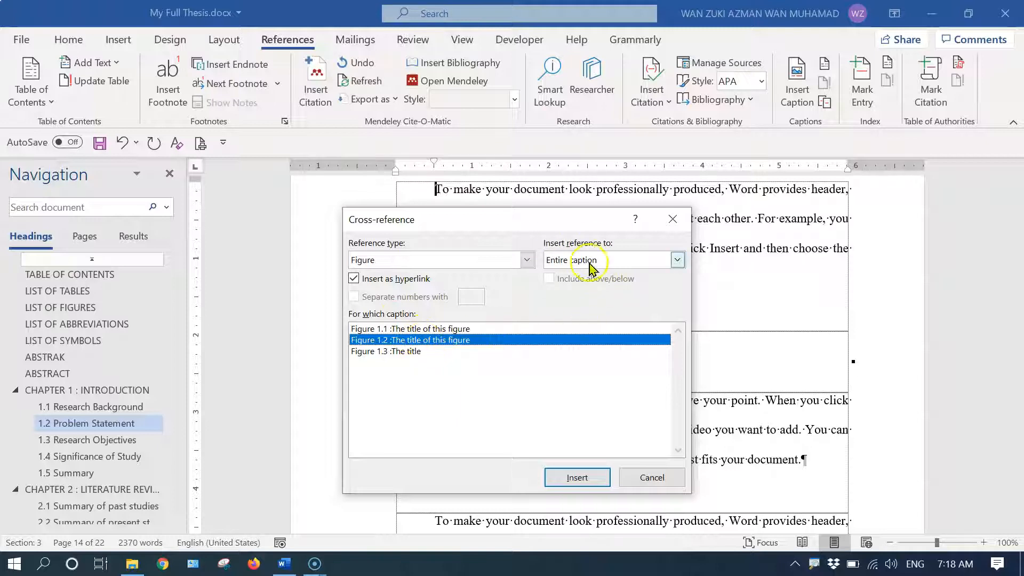
pyautogui.click(620, 260)
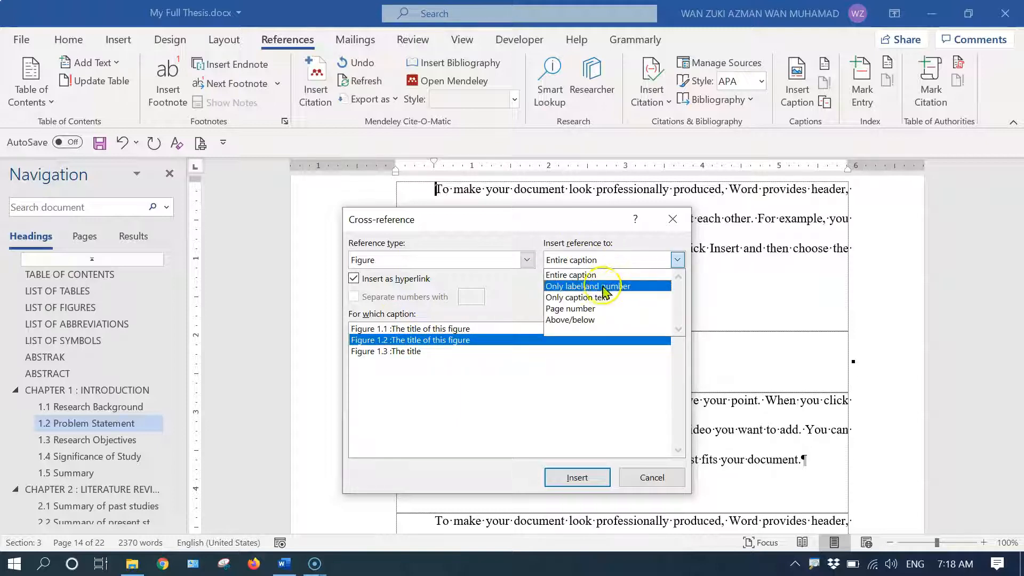
pyautogui.click(618, 287)
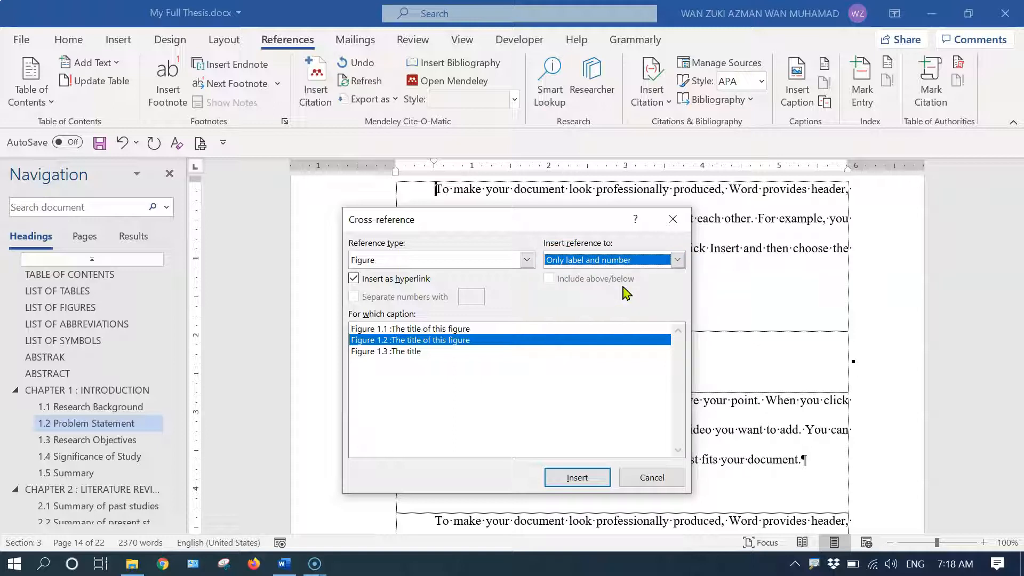
pyautogui.click(577, 482)
pyautogui.click(659, 488)
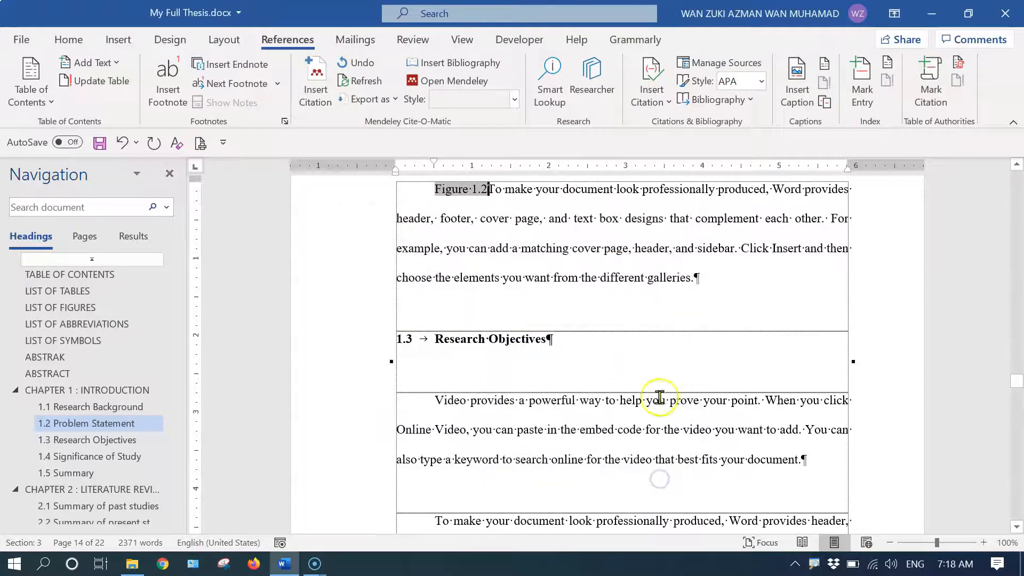
# - Add "explain about how" after the Figure 1.2 cross-reference and change the following "To" to lowercase "to"
pyautogui.scroll(3, 509, 262)
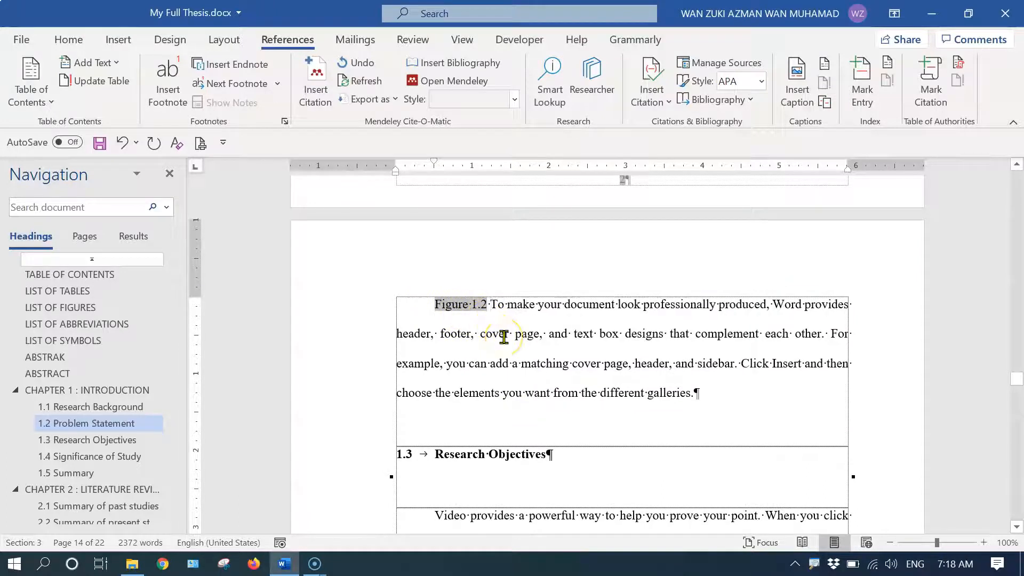
pyautogui.write('e')
pyautogui.write('xplain')
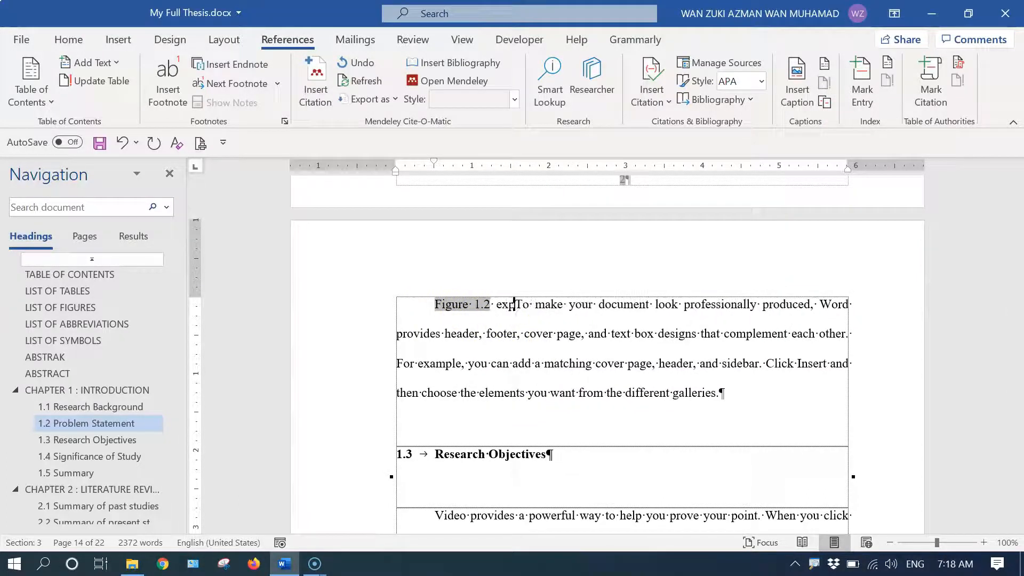
pyautogui.write(' about')
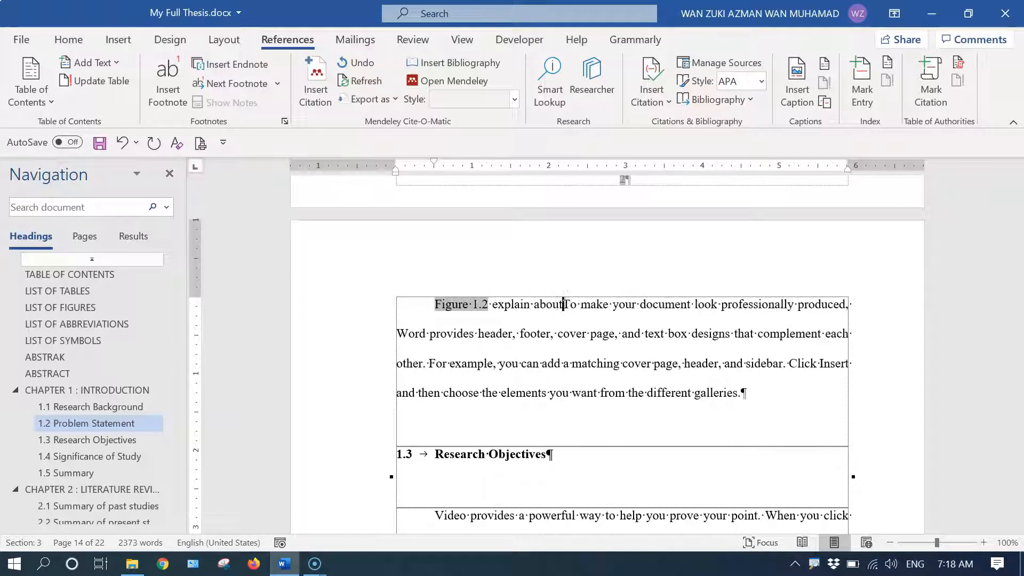
pyautogui.write(' ho')
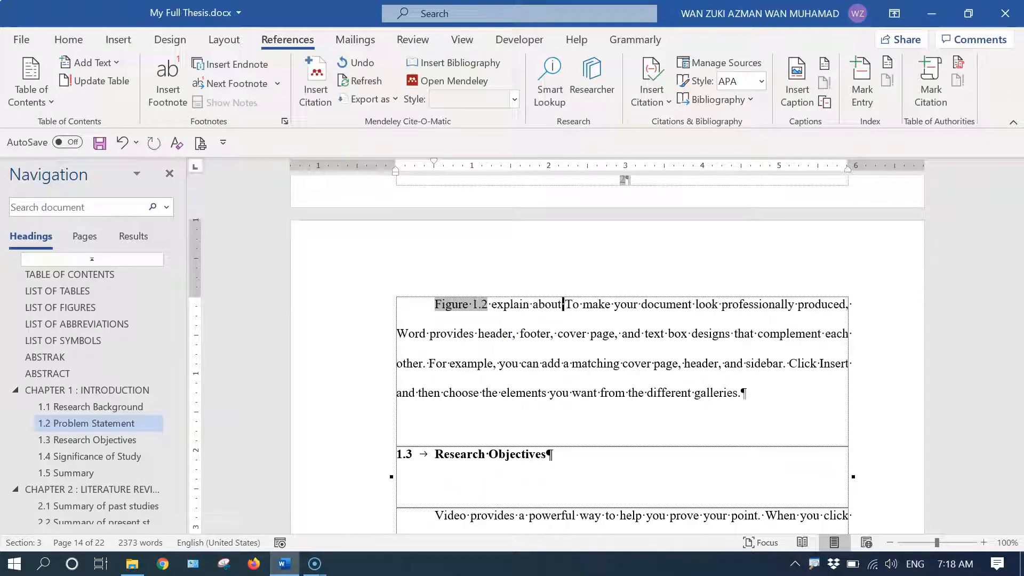
pyautogui.write('w')
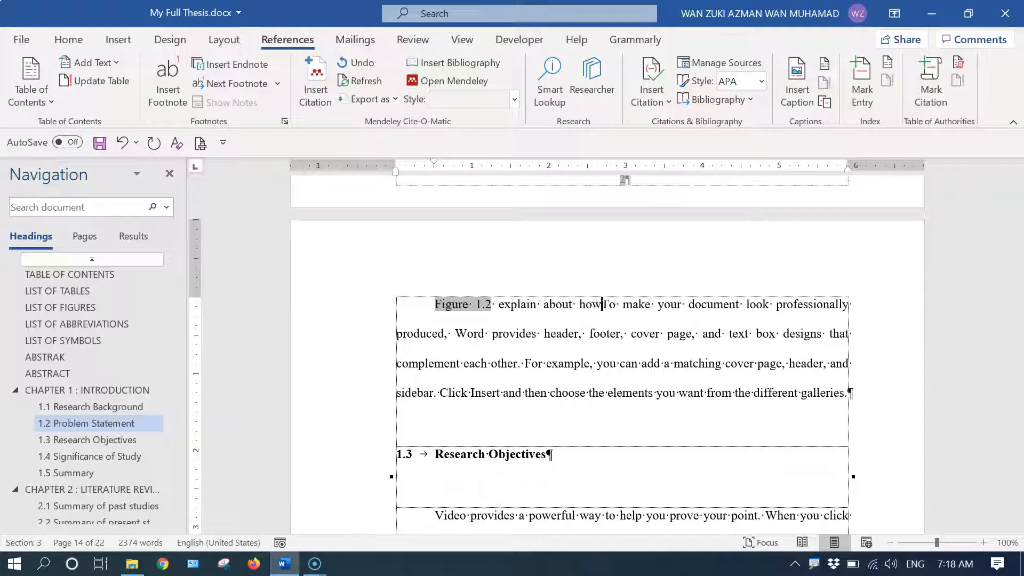
pyautogui.press('Delete')
pyautogui.write('t')
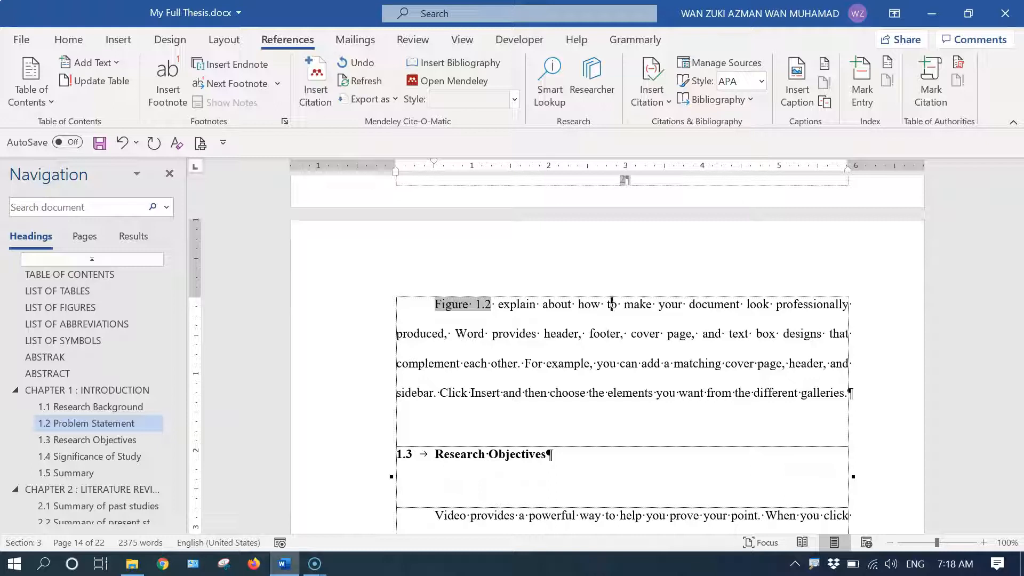
# - Compare the new cross-reference with the Figure 1.2 caption and look through the preceding text of Chapter 1
pyautogui.scroll(1, 469, 336)
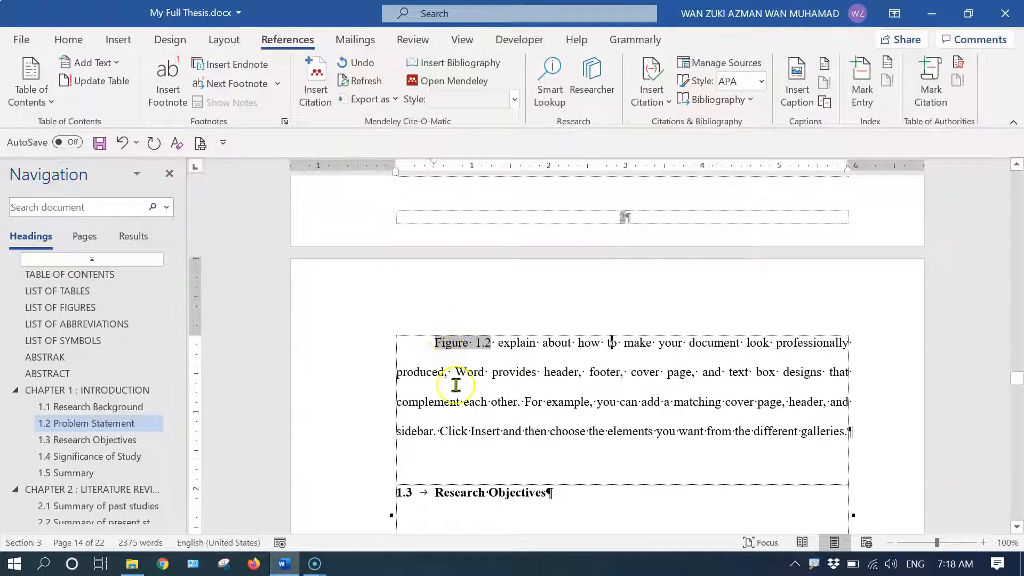
pyautogui.scroll(2, 496, 374)
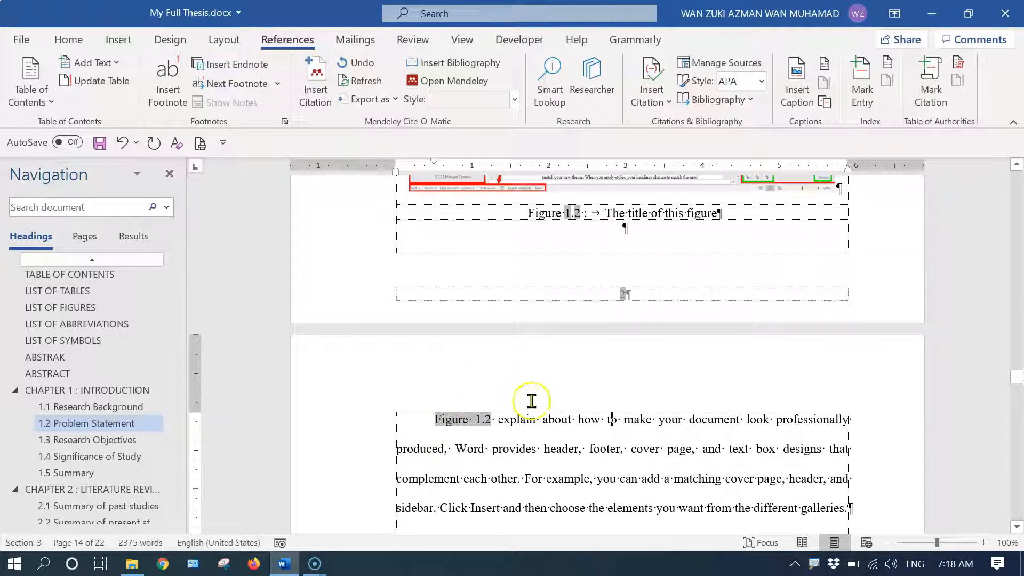
pyautogui.scroll(12, 533, 411)
pyautogui.scroll(8, 535, 410)
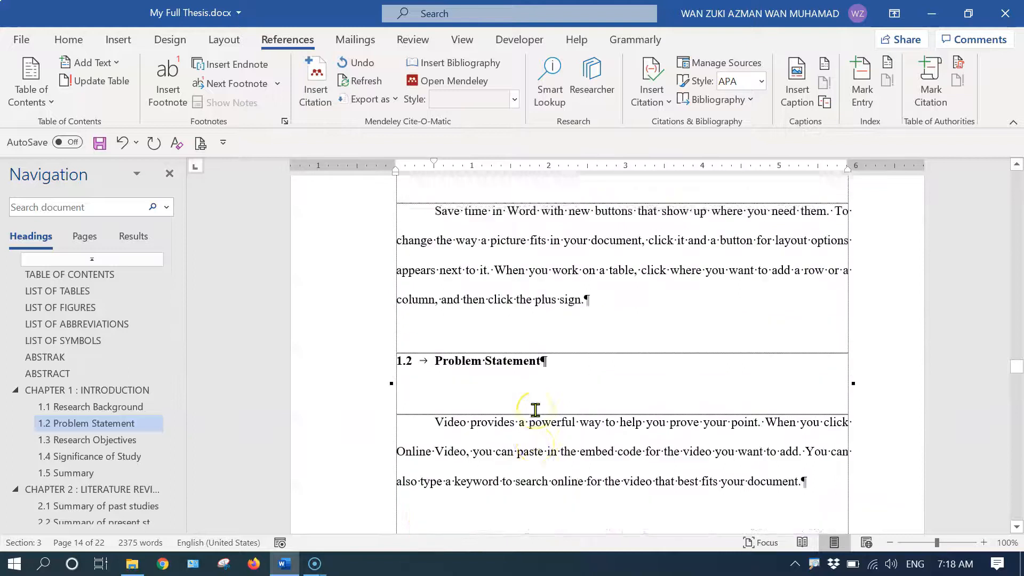
pyautogui.scroll(-3, 535, 411)
pyautogui.scroll(12, 537, 414)
pyautogui.scroll(-4, 538, 416)
pyautogui.scroll(-5, 539, 416)
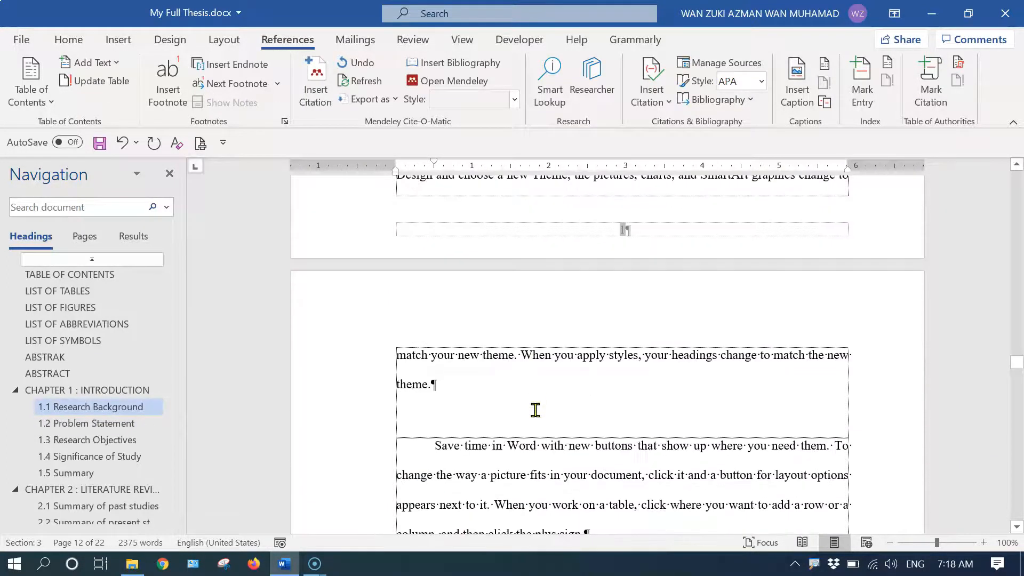
pyautogui.scroll(-2, 549, 387)
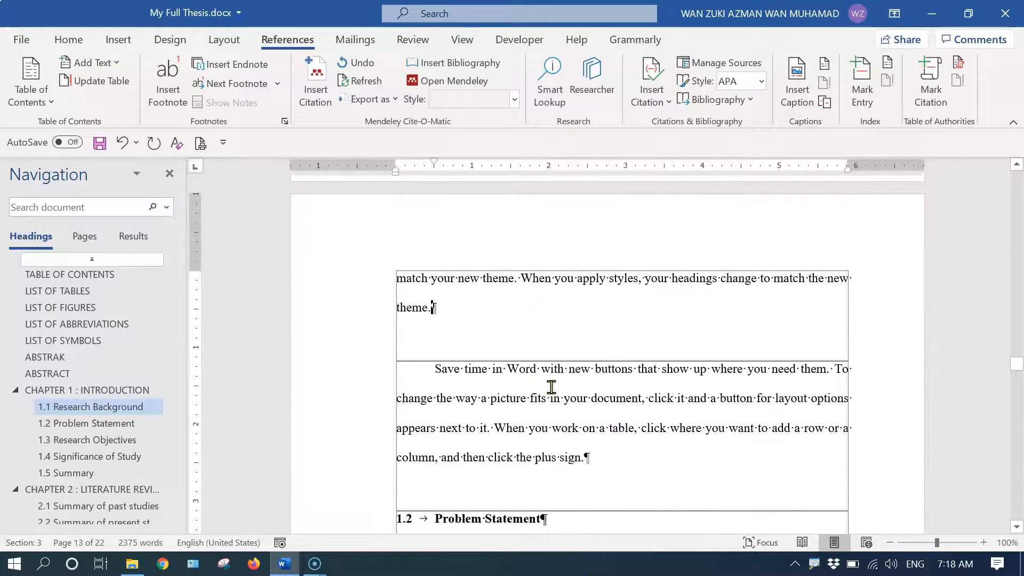
pyautogui.scroll(-18, 551, 387)
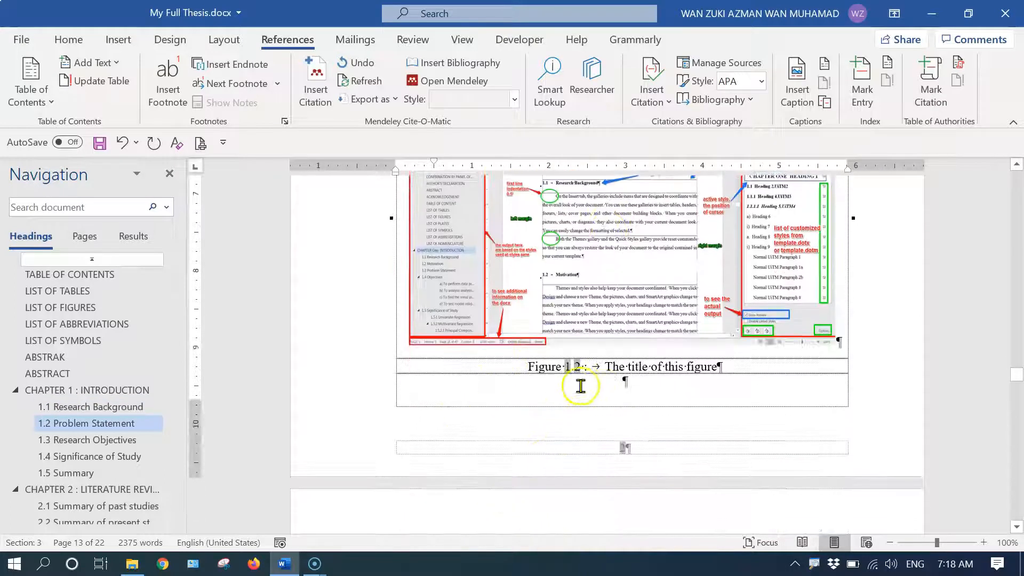
pyautogui.scroll(-3, 574, 388)
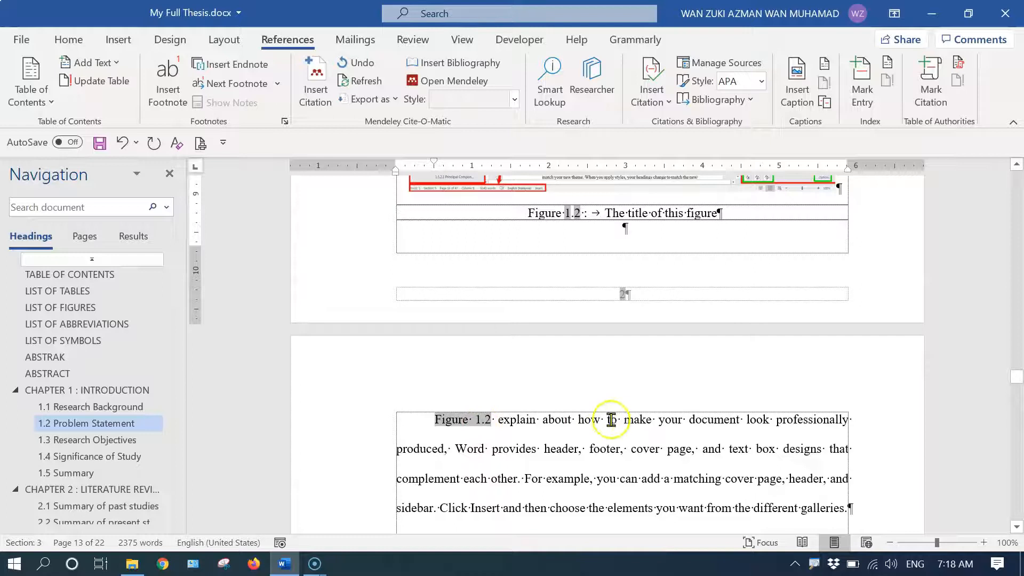
# - Add an empty paragraph in section 1.1, directly before the paragraph beginning "Save time in Word"
pyautogui.scroll(20, 557, 405)
pyautogui.click(578, 381)
pyautogui.scroll(-1, 578, 379)
pyautogui.press('Return')
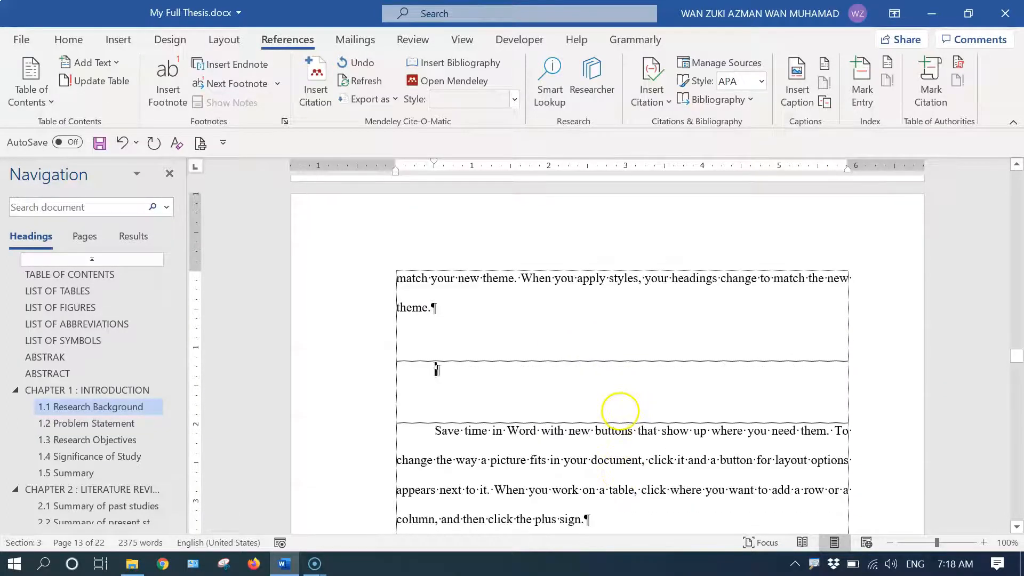
# - Insert the picture graph1.PNG from the Figures folder inside MYTHESIS into the empty paragraph of section 1.1
pyautogui.click(119, 40)
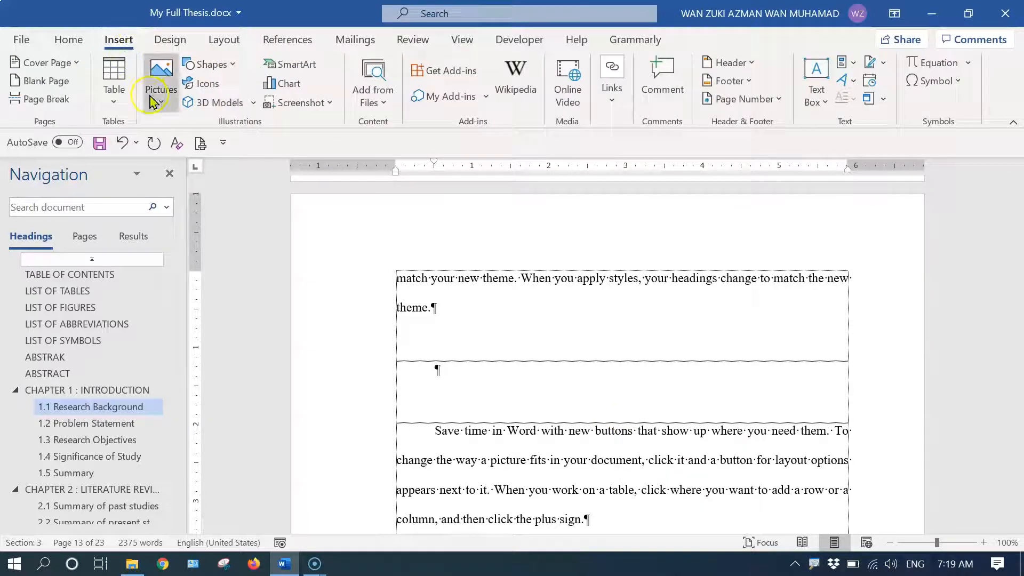
pyautogui.click(161, 77)
pyautogui.click(182, 151)
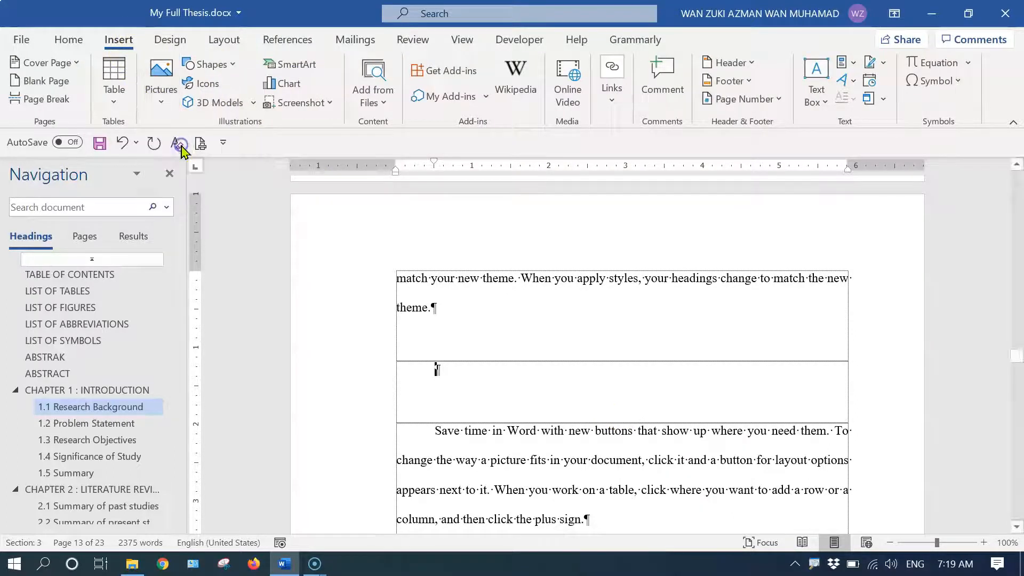
pyautogui.scroll(10, 297, 272)
pyautogui.scroll(5, 282, 248)
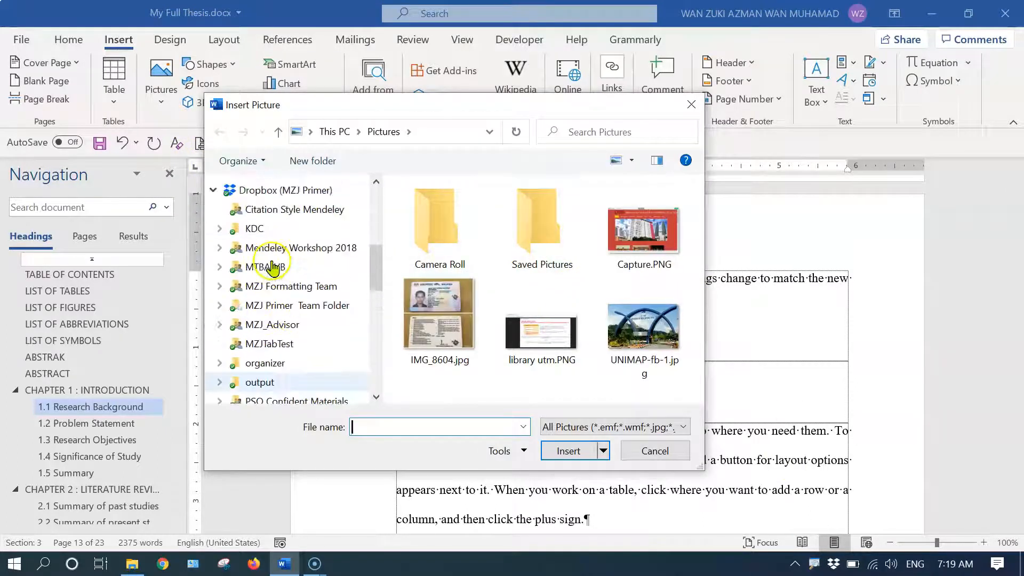
pyautogui.click(275, 235)
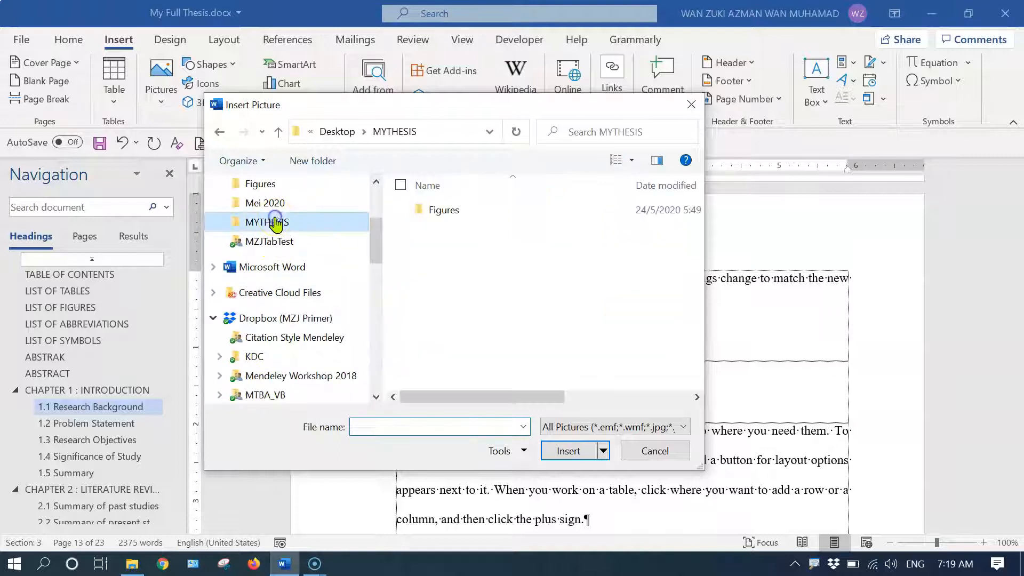
pyautogui.doubleClick(453, 211)
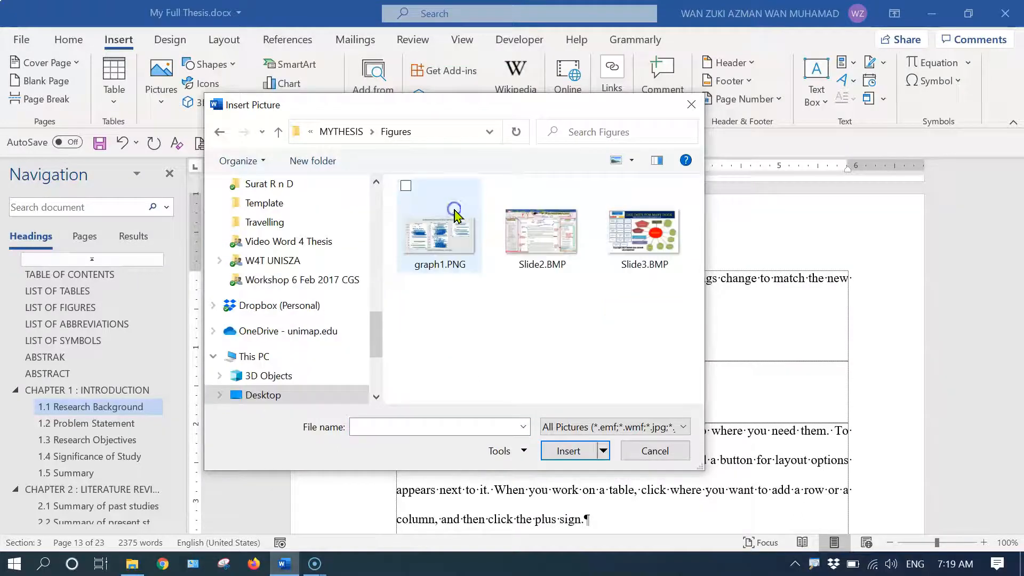
pyautogui.click(438, 234)
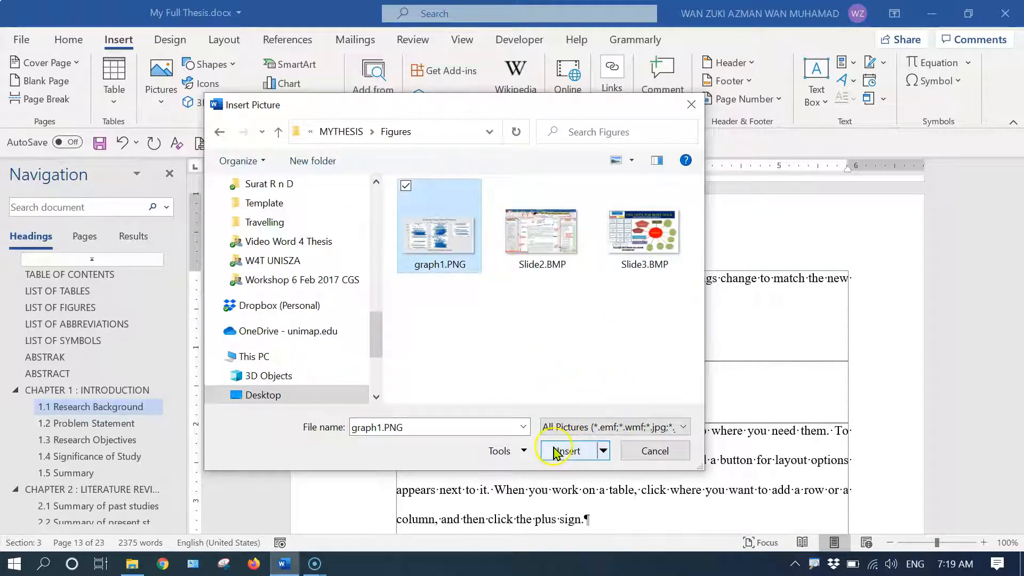
pyautogui.click(568, 451)
# - Shrink the scatterplot picture to about 2.31" by 4.6" and apply the Picture Location UniMAP style
pyautogui.scroll(-2, 603, 357)
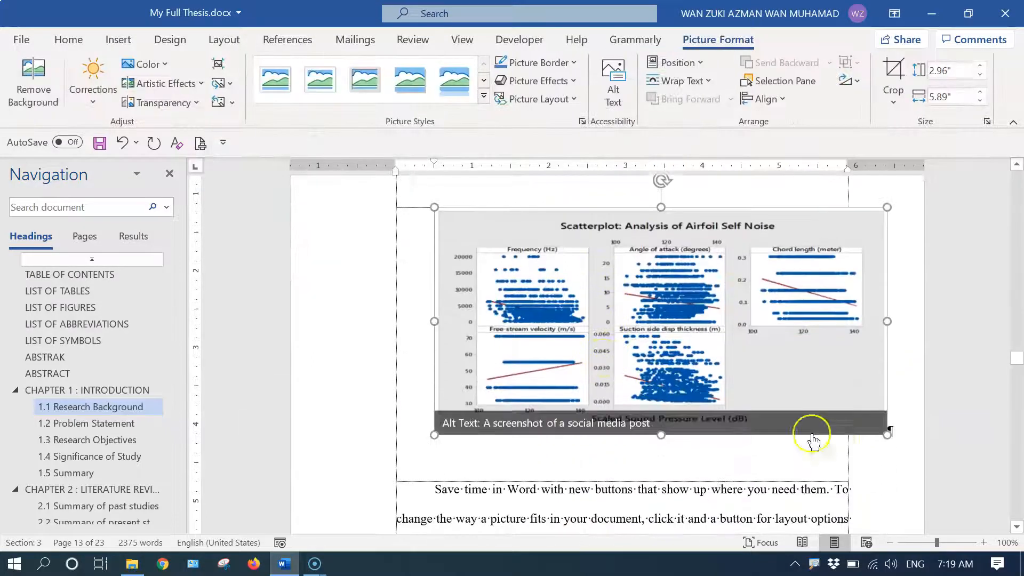
pyautogui.moveTo(887, 437); pyautogui.dragTo(786, 384)
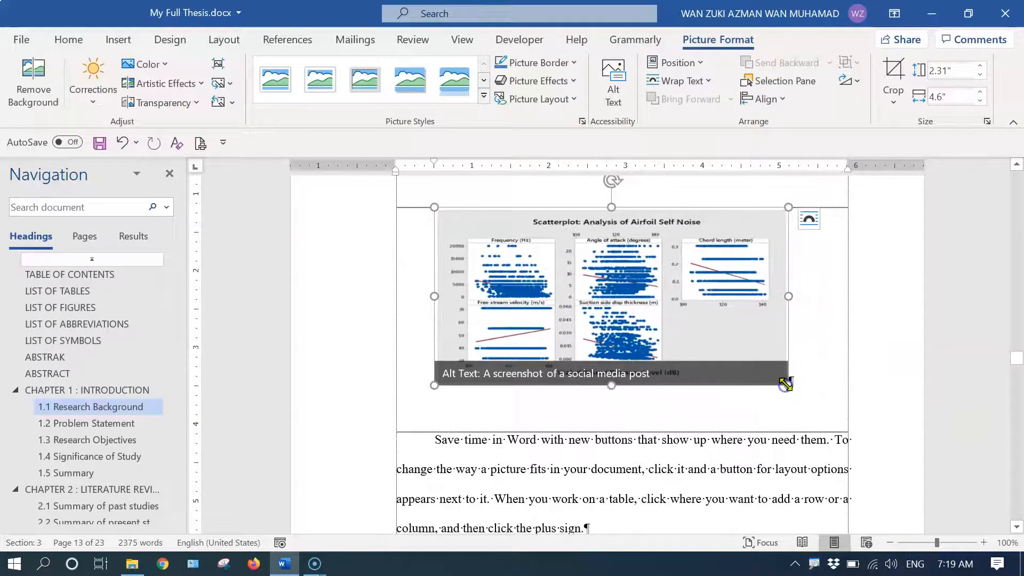
pyautogui.click(68, 40)
pyautogui.click(698, 121)
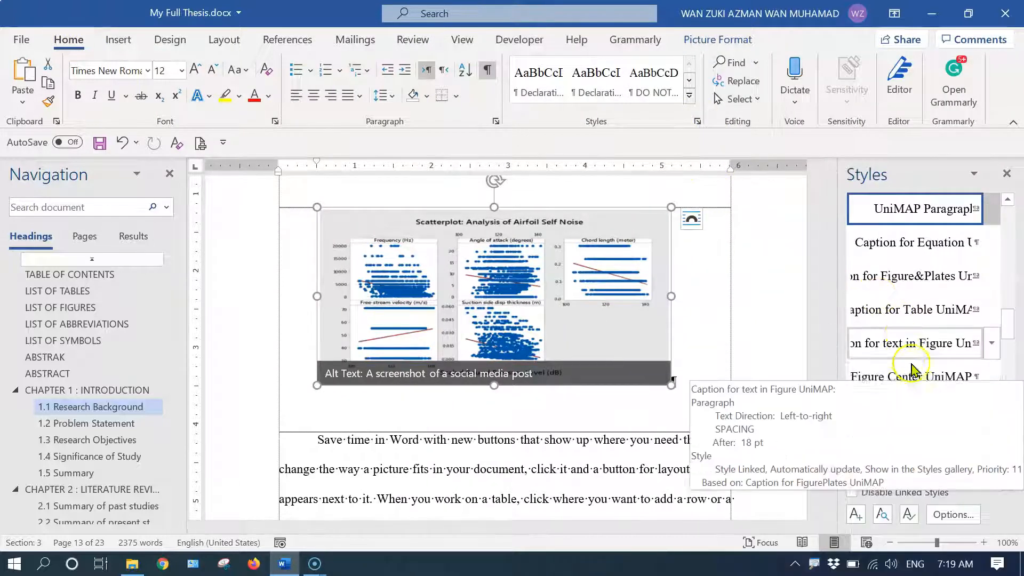
pyautogui.click(906, 410)
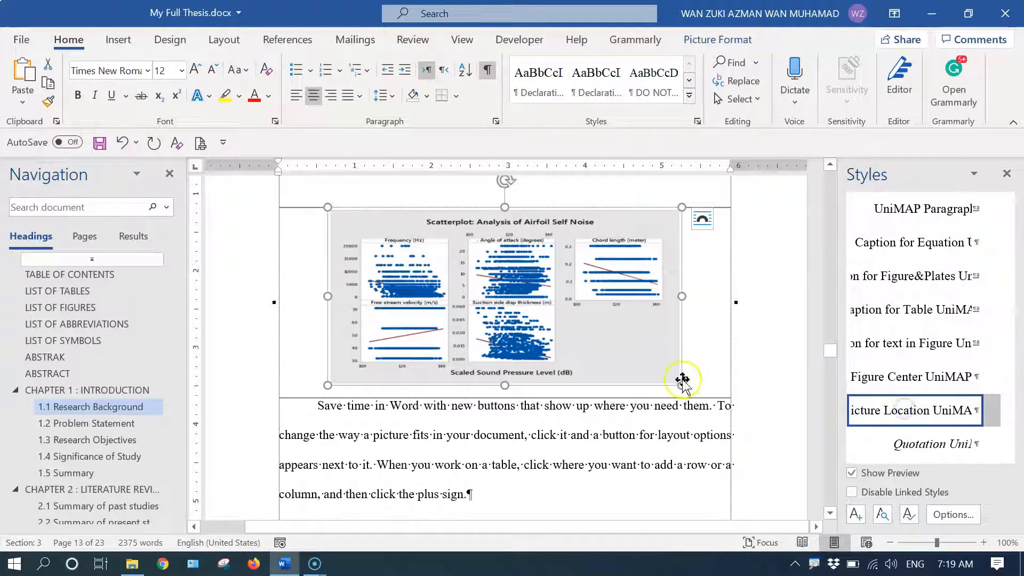
# - Insert an automatically numbered caption with the Figure label in a new paragraph directly below the scatterplot
pyautogui.click(507, 405)
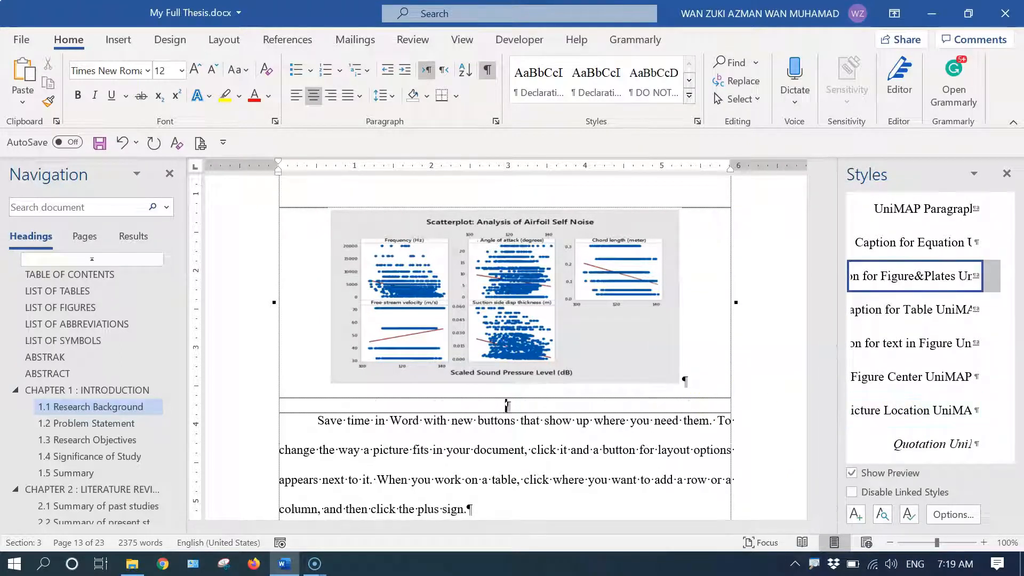
pyautogui.scroll(-1, 686, 364)
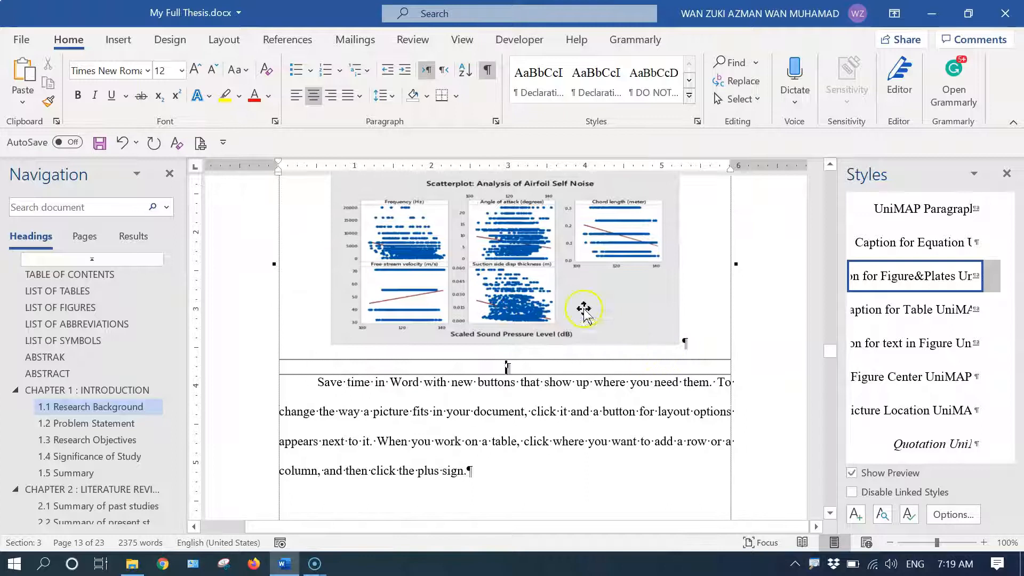
pyautogui.click(291, 40)
pyautogui.click(798, 88)
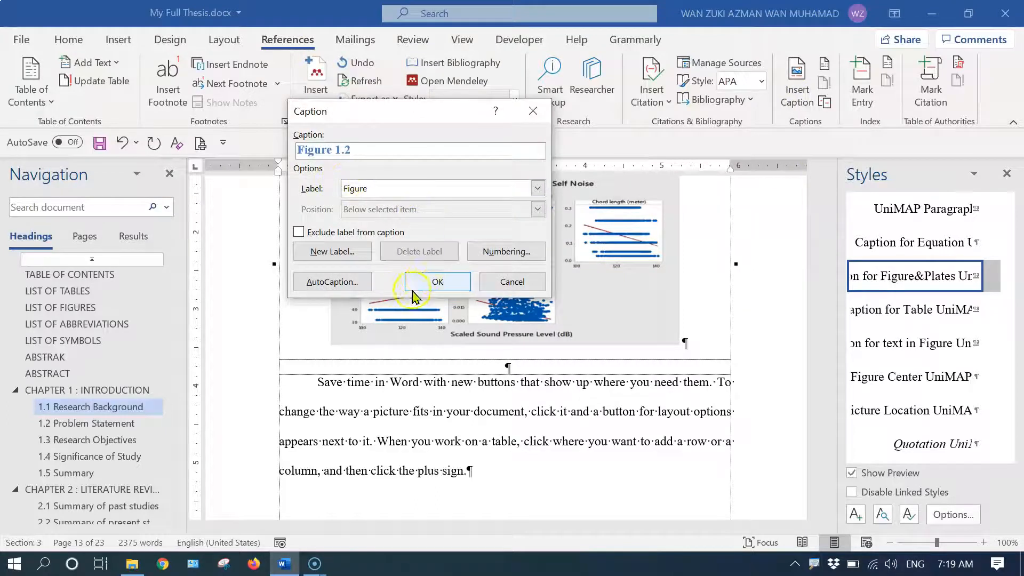
pyautogui.click(435, 282)
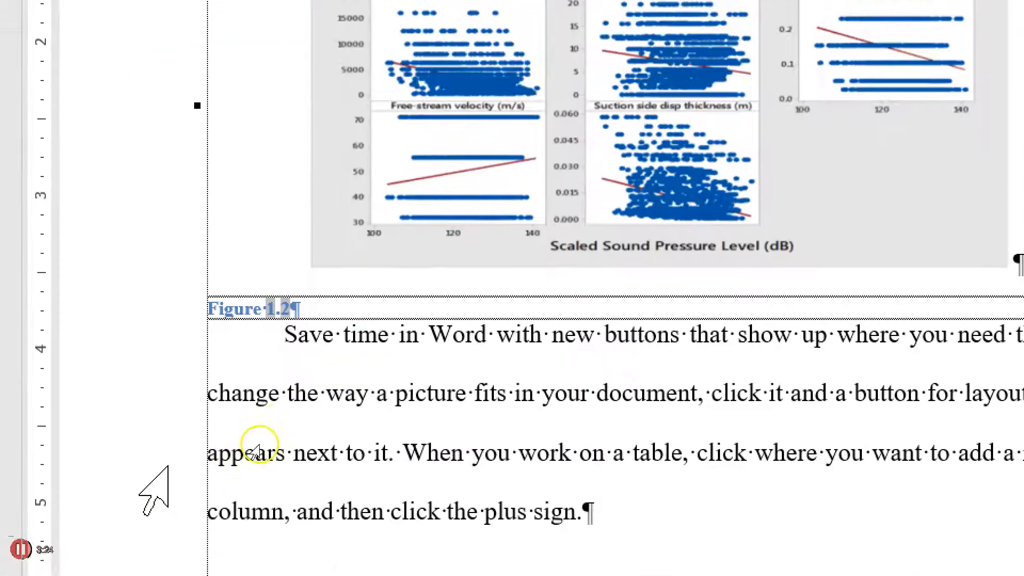
# - Complete the scatterplot's caption with a colon, a tab and the title "Scaled Sound Pressure Level (dB)"
pyautogui.write(':')
pyautogui.press('Tab')
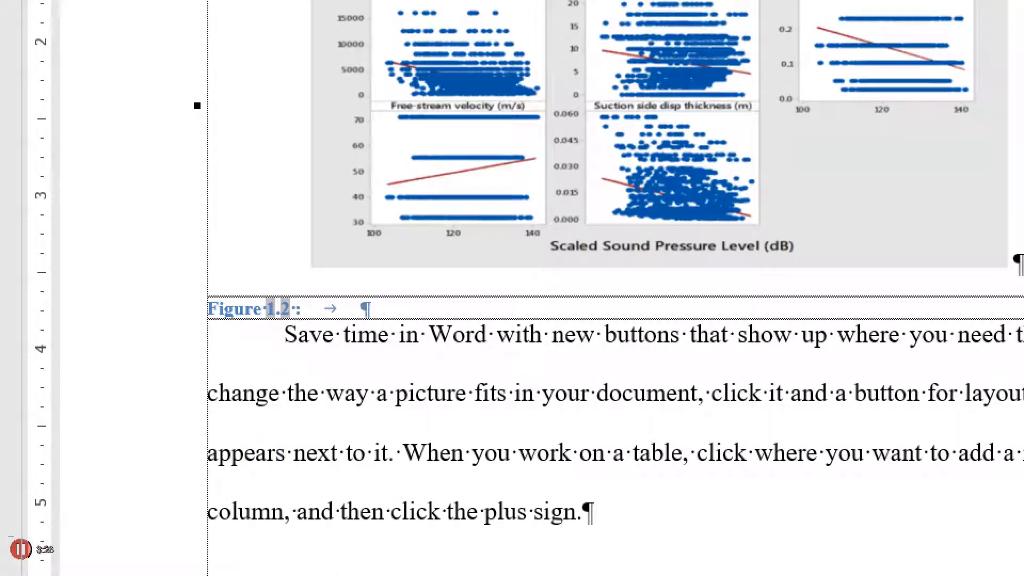
pyautogui.write('Scaled ')
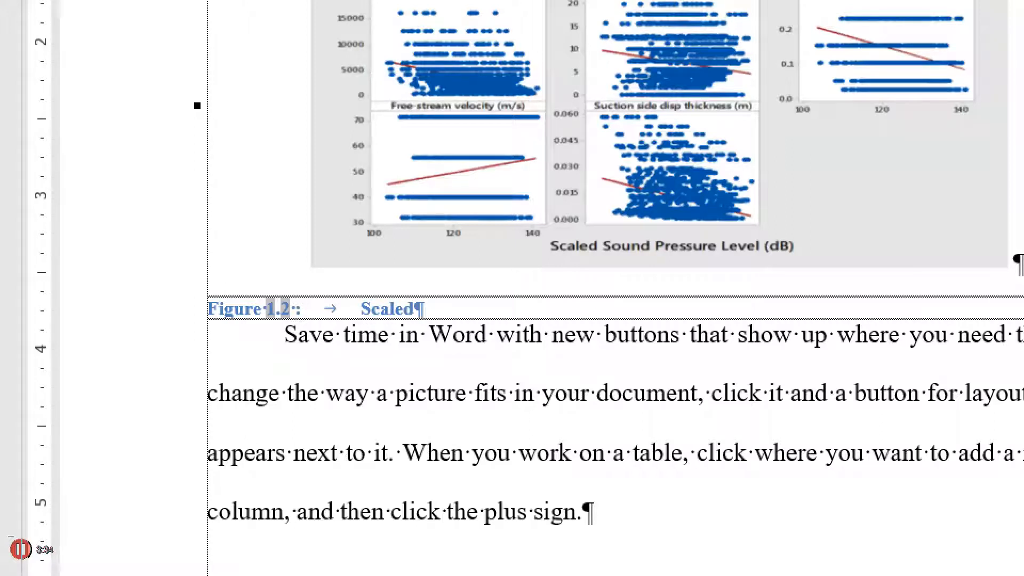
pyautogui.write('SOn')
pyautogui.press('BackSpace')
pyautogui.press('BackSpace')
pyautogui.write('ound')
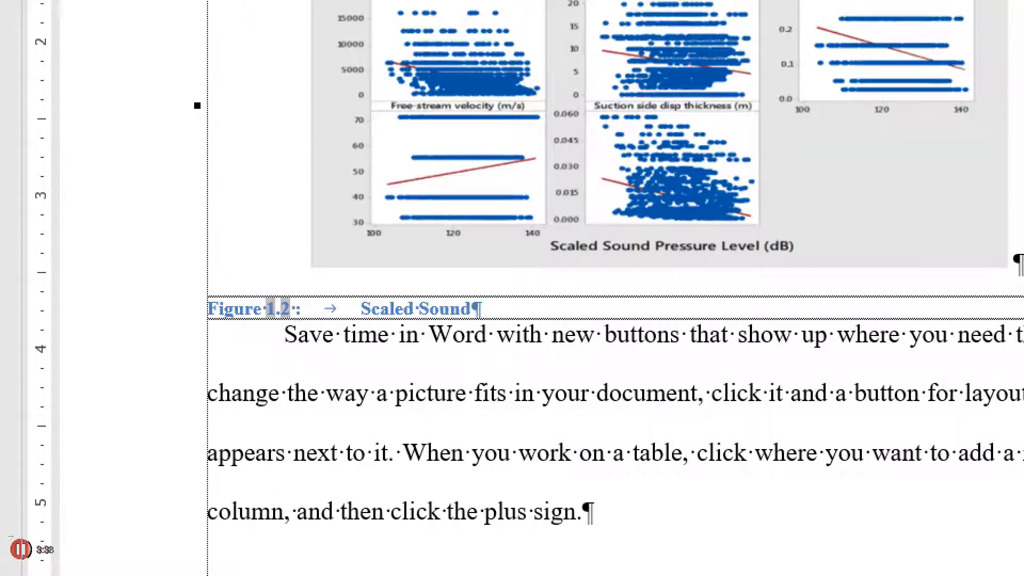
pyautogui.write(' Pressure Level (')
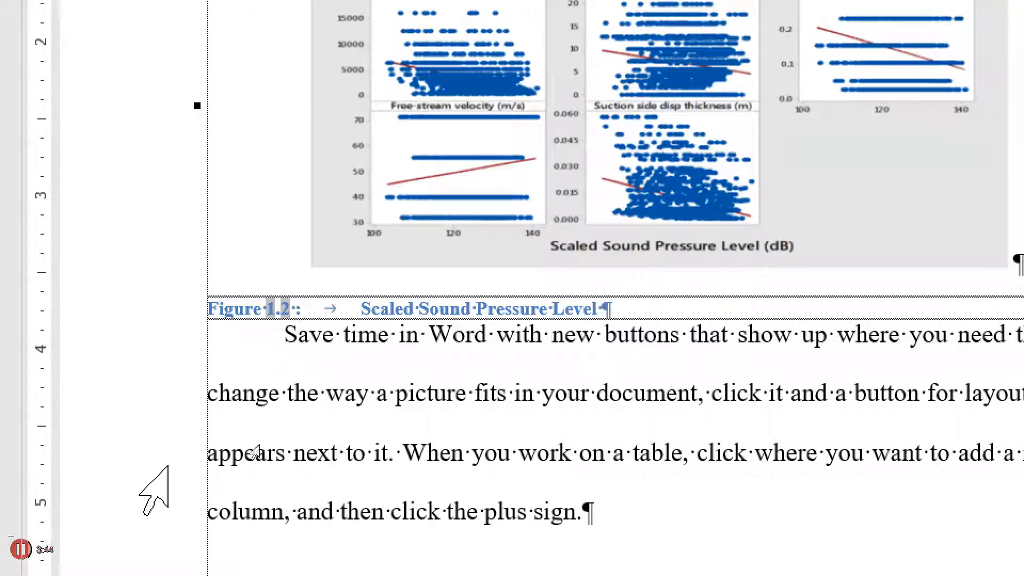
pyautogui.write('dB')
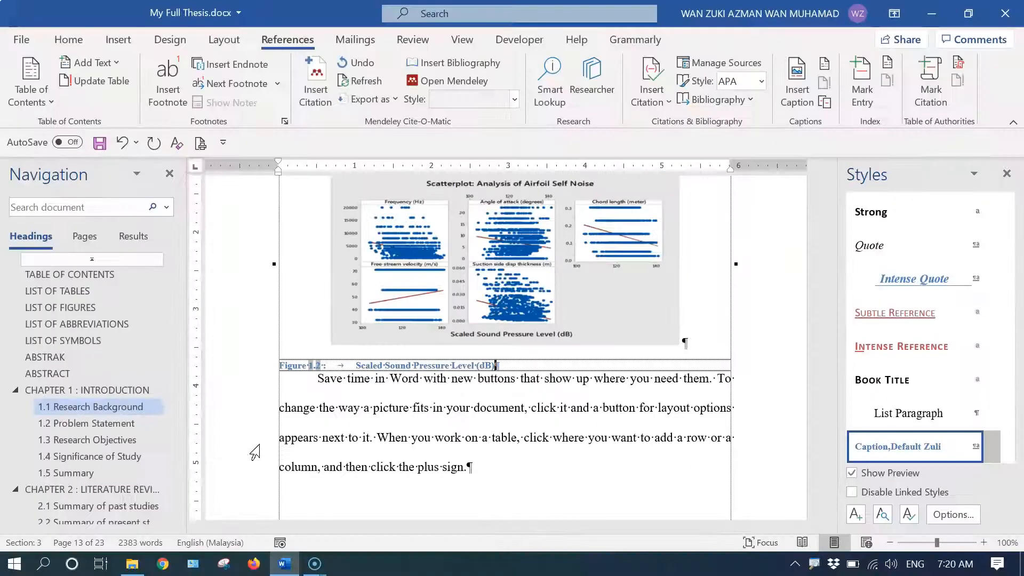
# - Apply the Caption for Figure&Plates UniMAP style to the scatterplot's caption and add an empty paragraph after it
pyautogui.click(457, 364)
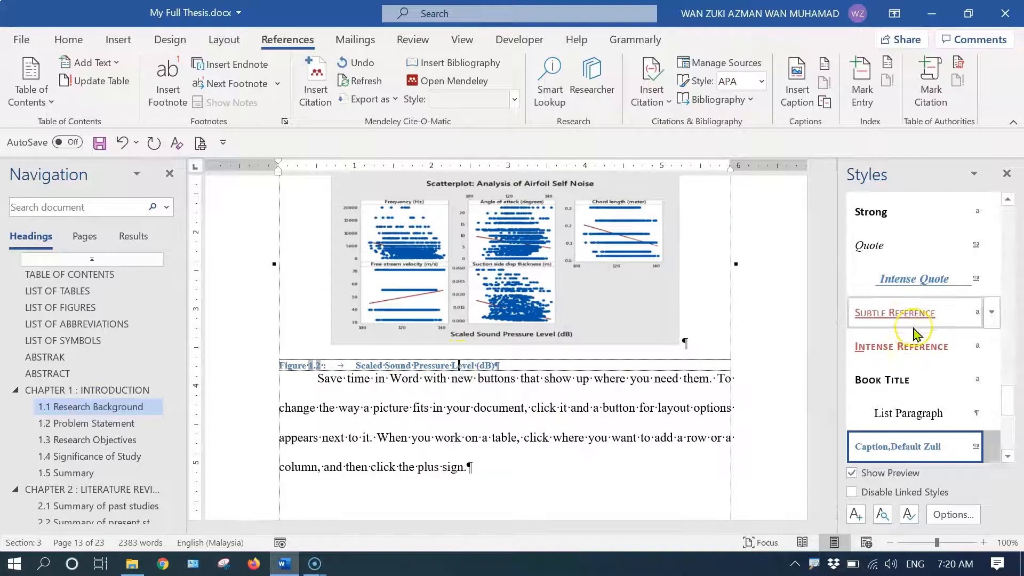
pyautogui.scroll(5, 913, 333)
pyautogui.scroll(6, 913, 334)
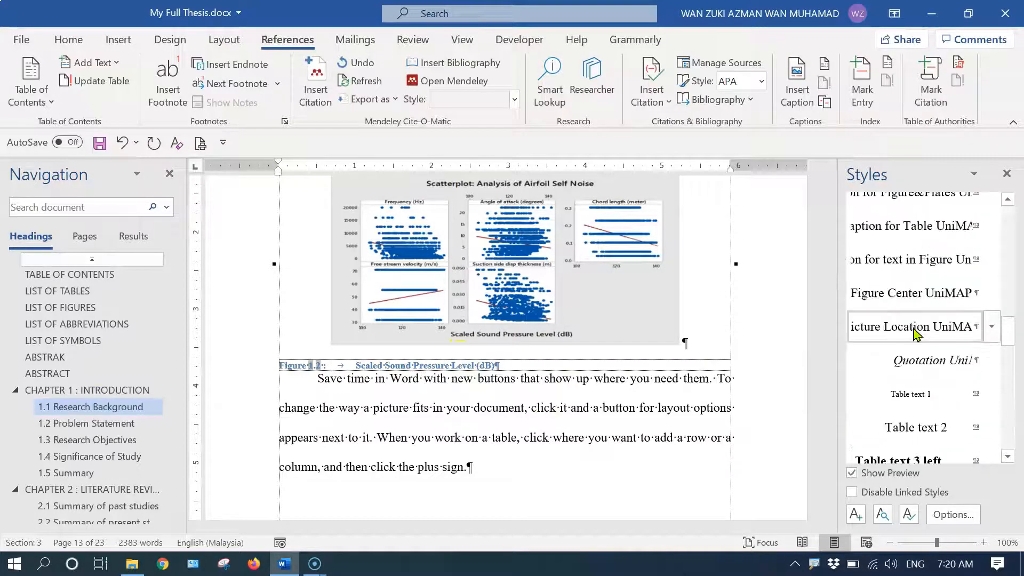
pyautogui.click(915, 346)
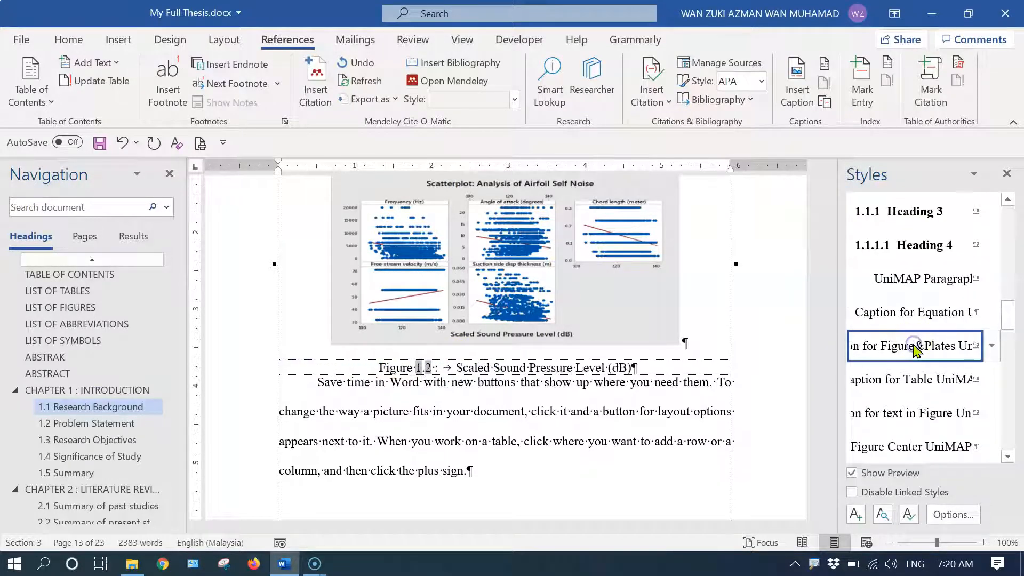
pyautogui.click(686, 367)
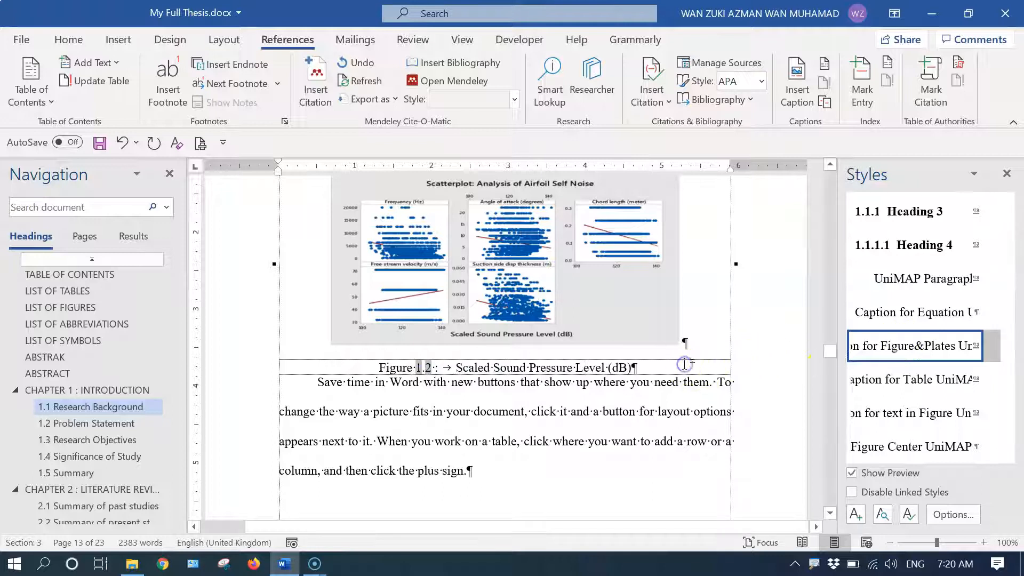
pyautogui.press('Return')
pyautogui.click(582, 376)
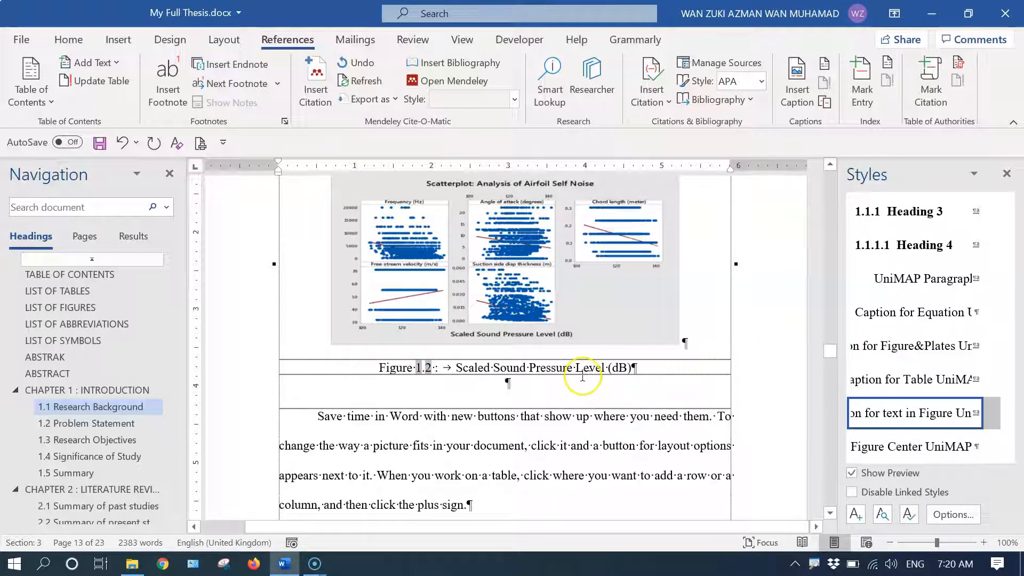
# - Update the outdated figure cross-reference field in the paragraph below "The title of this figure" in section 1.2
pyautogui.click(445, 368)
pyautogui.scroll(-10, 448, 371)
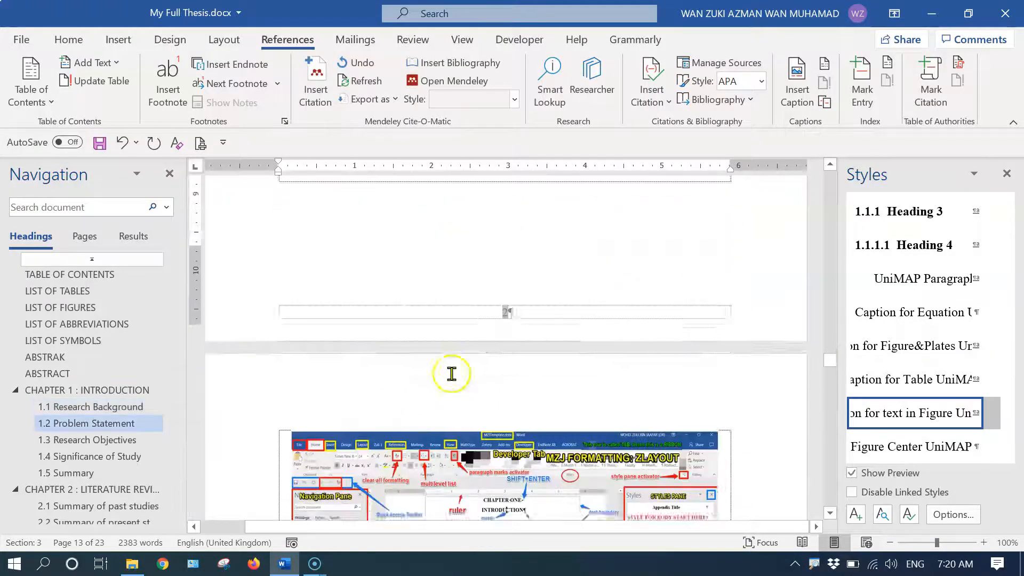
pyautogui.scroll(-4, 453, 375)
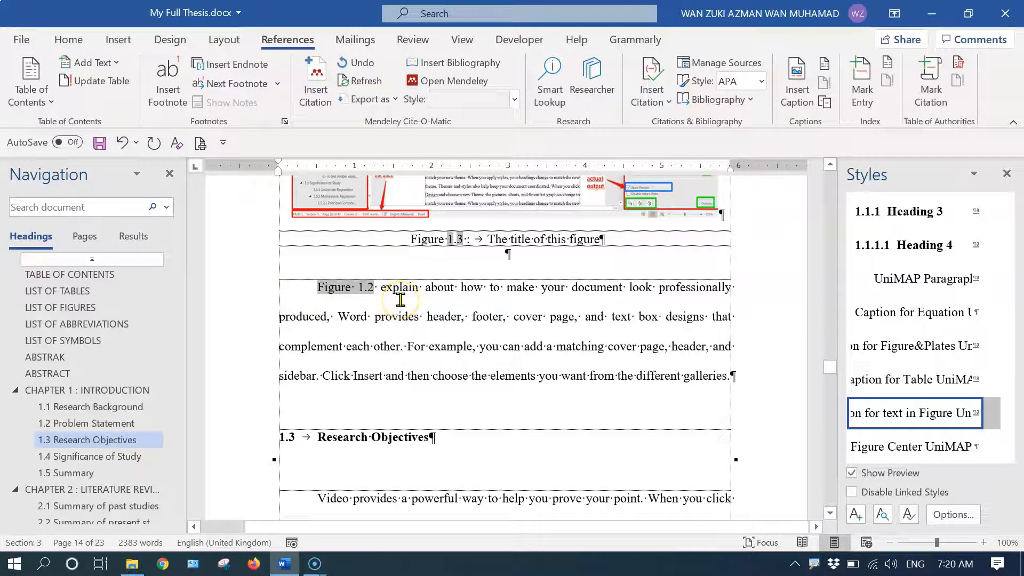
pyautogui.rightClick(340, 289)
pyautogui.click(416, 401)
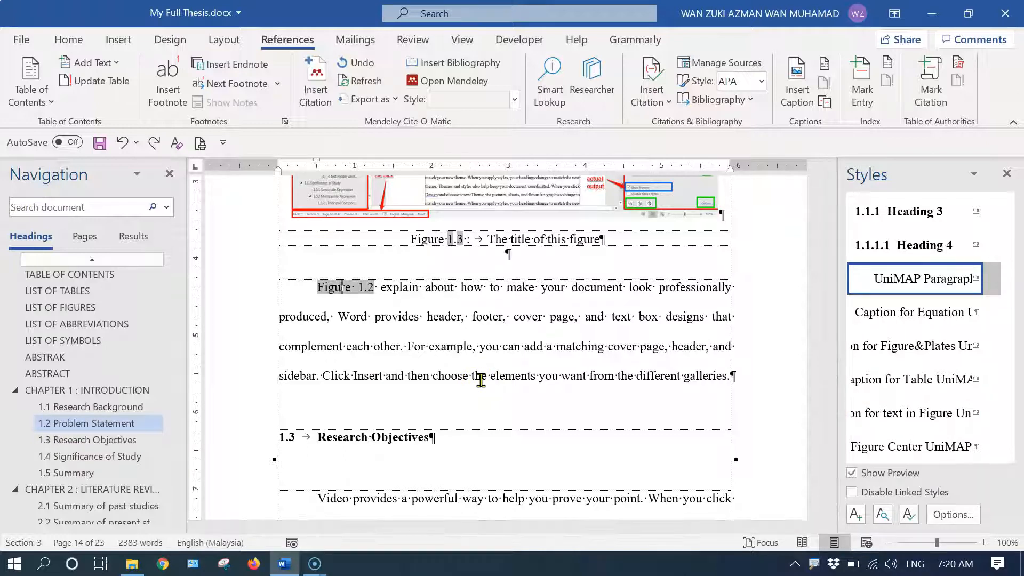
# - Refresh the document's cross-reference fields by opening the print preview, then return to the paragraph in section 1.2
pyautogui.click(342, 288)
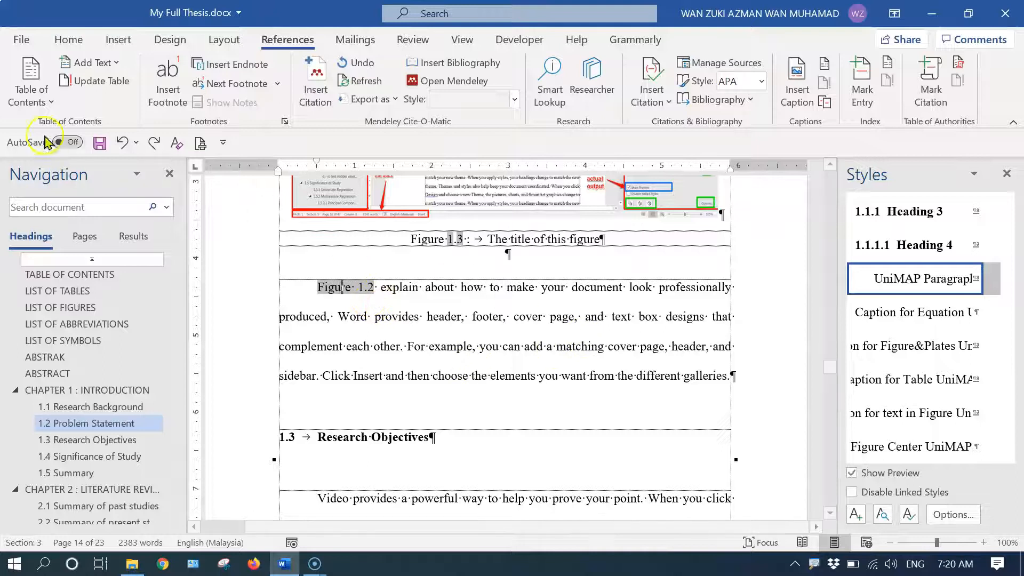
pyautogui.click(23, 41)
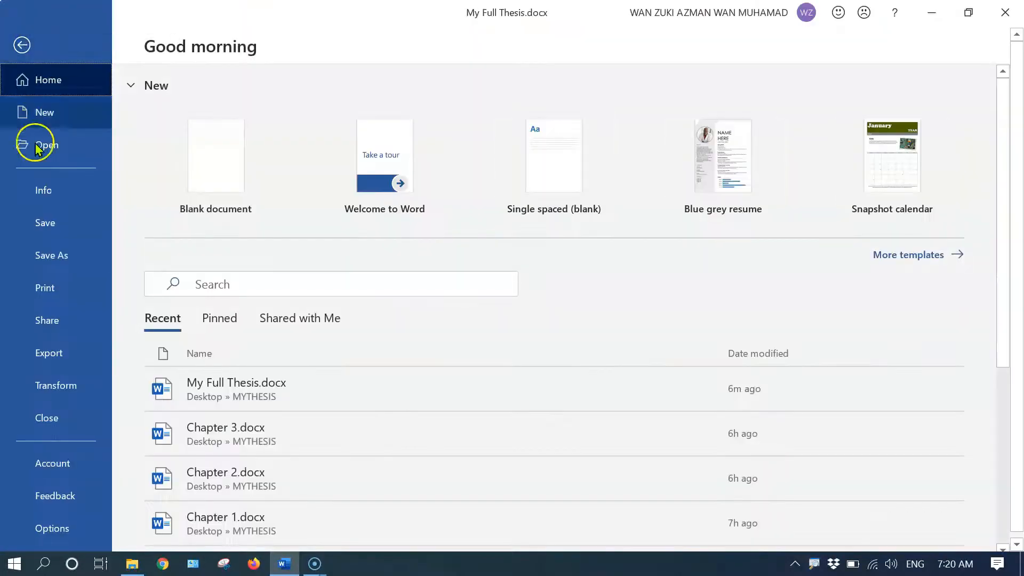
pyautogui.click(73, 295)
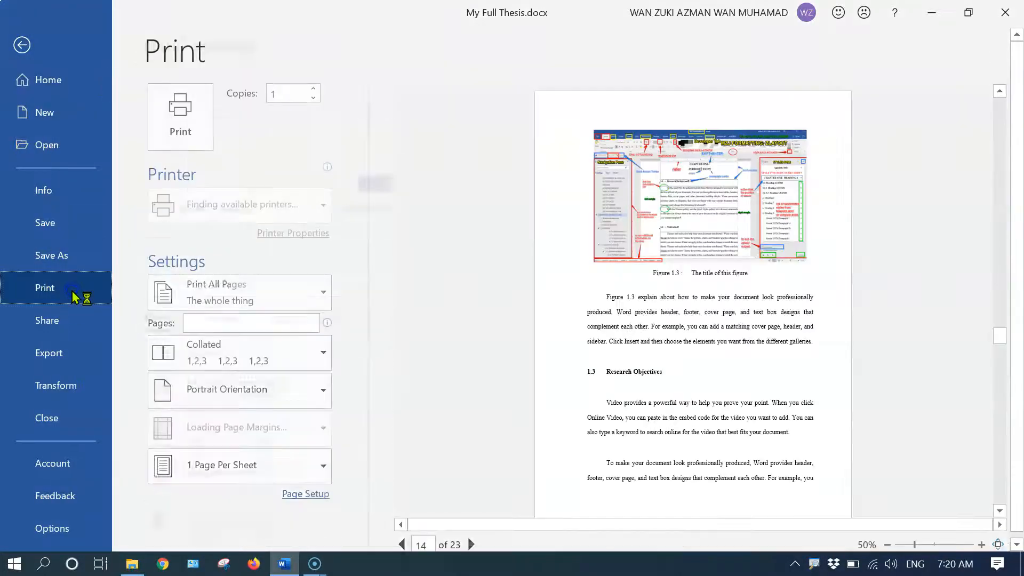
pyautogui.click(23, 44)
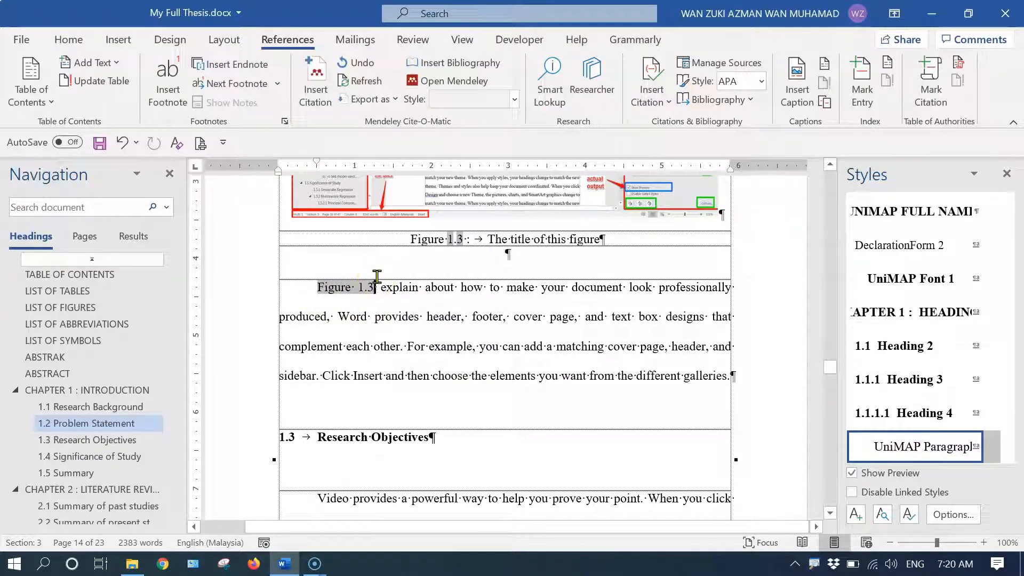
# - Go to section 2.2 in Chapter 2 of the thesis
pyautogui.click(399, 332)
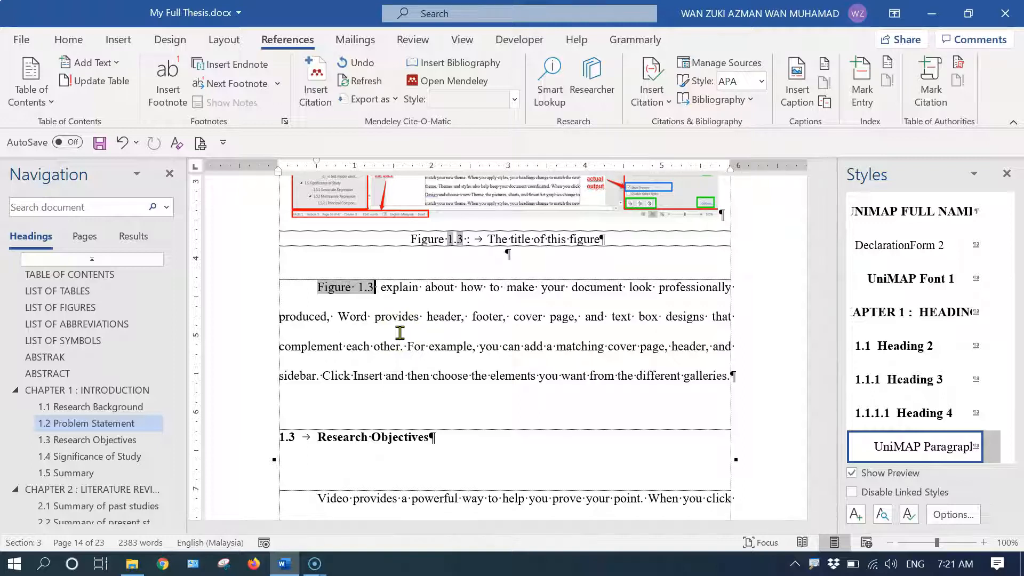
pyautogui.click(498, 383)
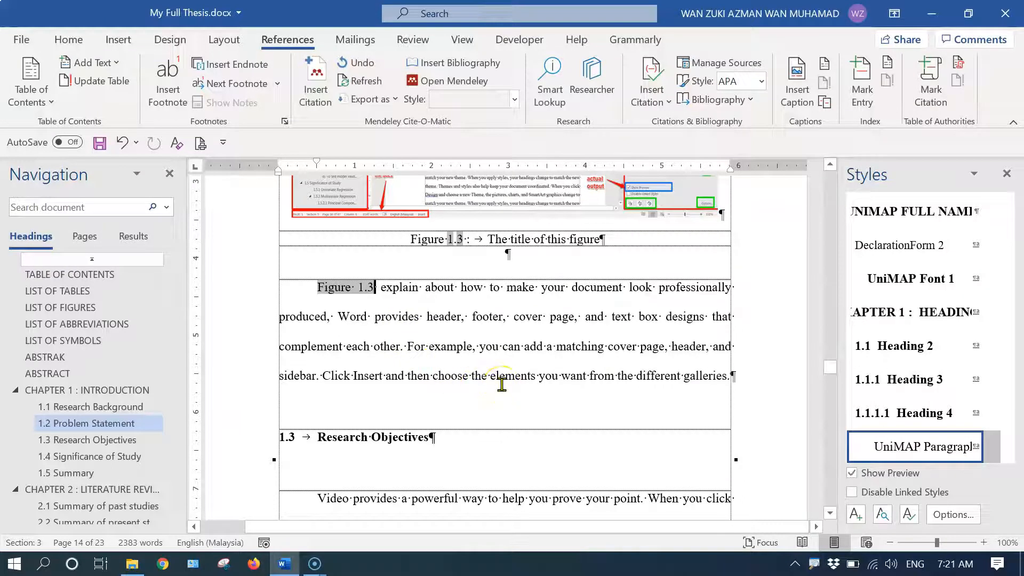
pyautogui.click(156, 466)
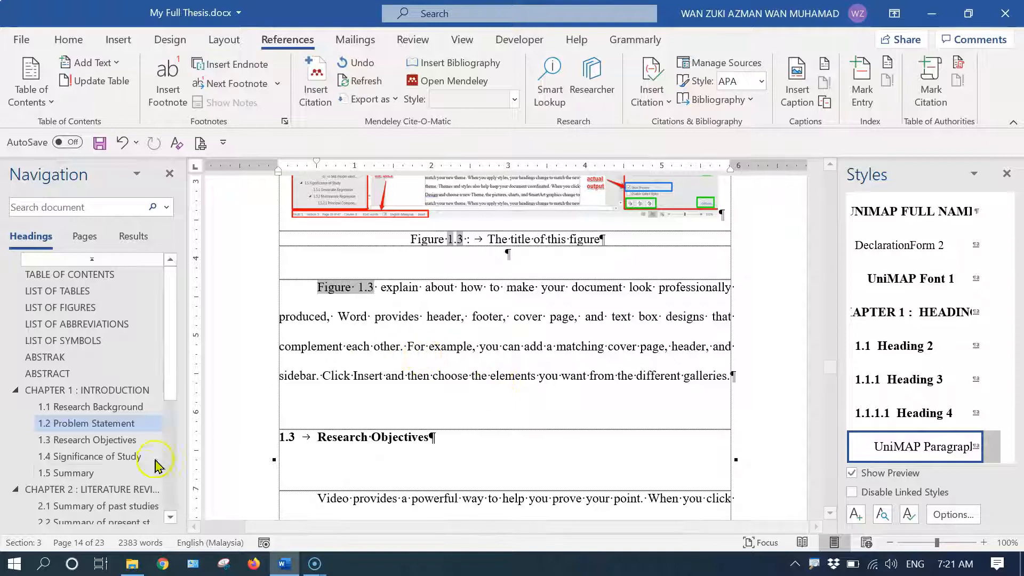
pyautogui.scroll(-1, 134, 480)
pyautogui.click(112, 479)
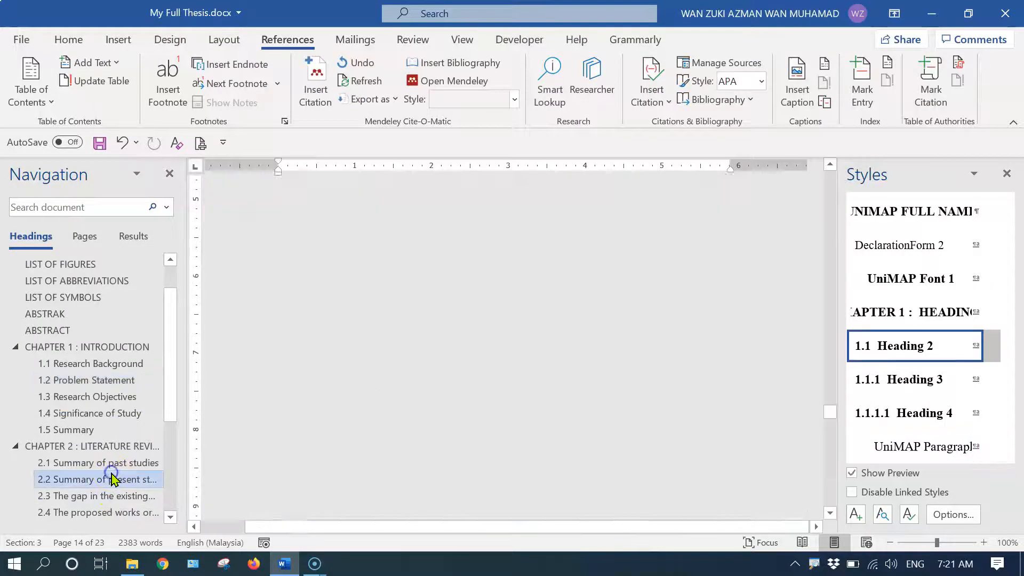
# - Append "Refer to" at the end of the first paragraph in section 2.3, above the Table 2.1 caption
pyautogui.scroll(5, 514, 333)
pyautogui.scroll(-10, 520, 335)
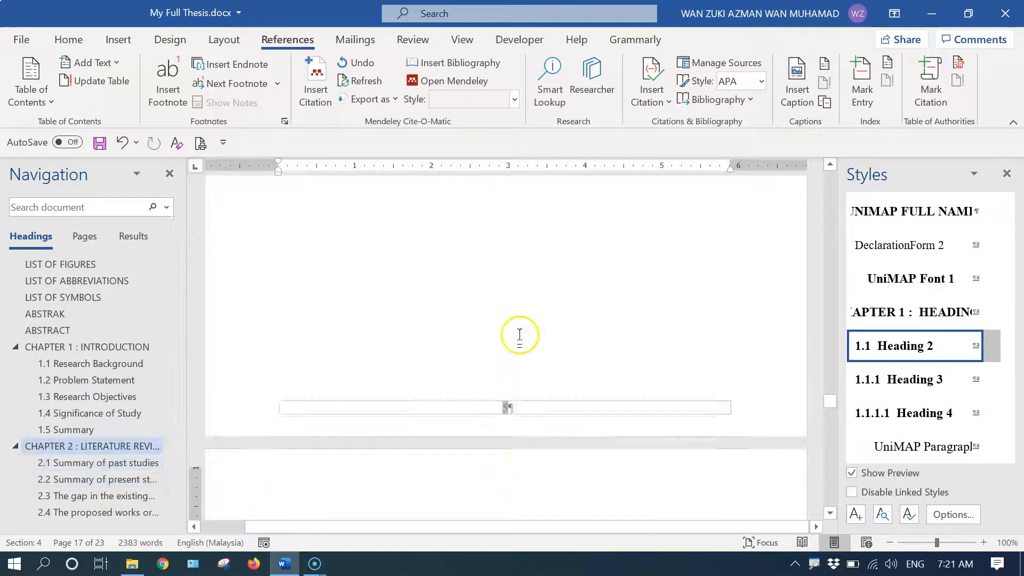
pyautogui.scroll(-5, 517, 338)
pyautogui.scroll(6, 512, 341)
pyautogui.click(704, 355)
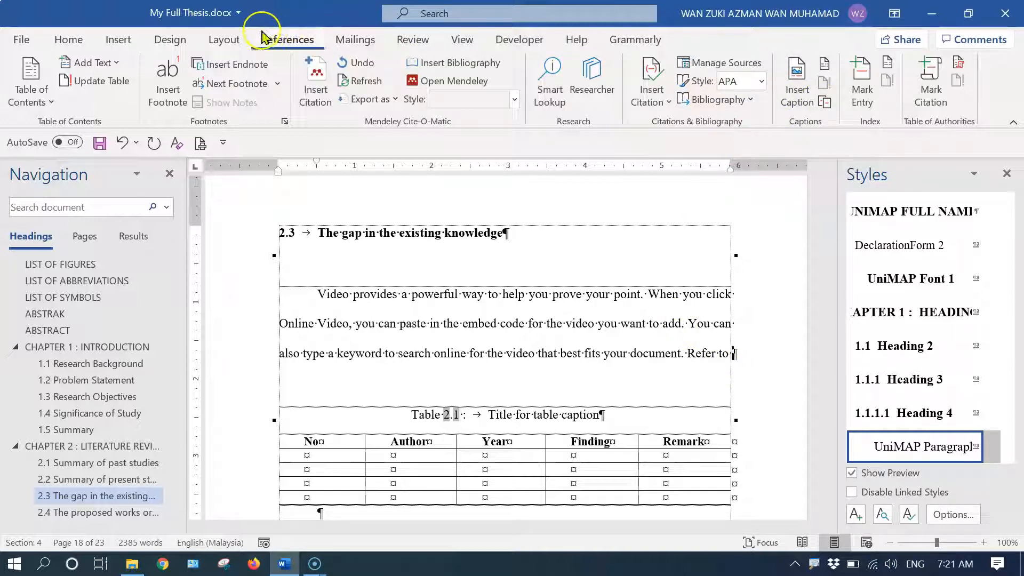
# - Insert a hyperlinked cross-reference to Table 2.1 with only label and number, and finish the sentence with "summarized the findings from the literature."
pyautogui.click(825, 103)
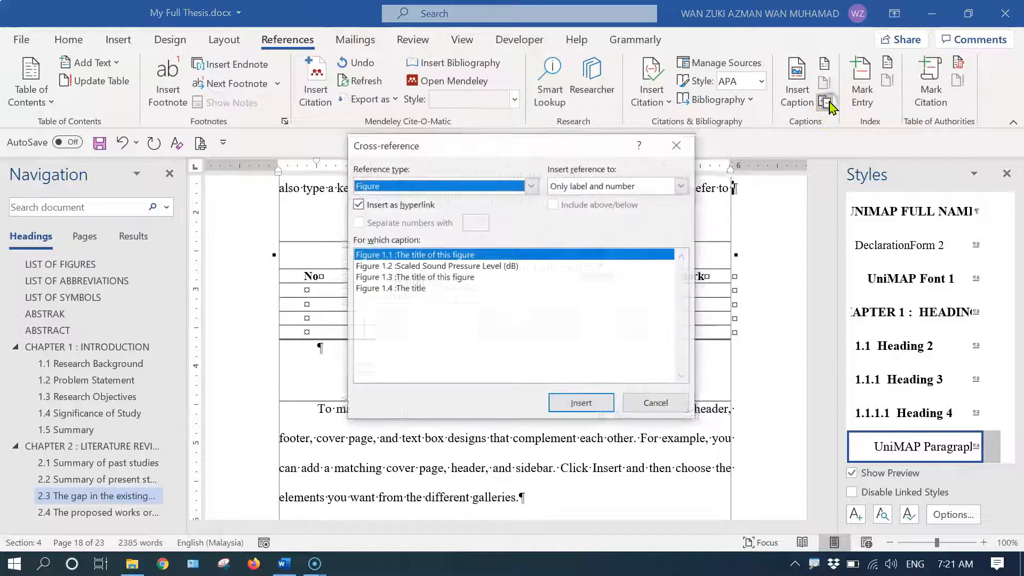
pyautogui.click(532, 185)
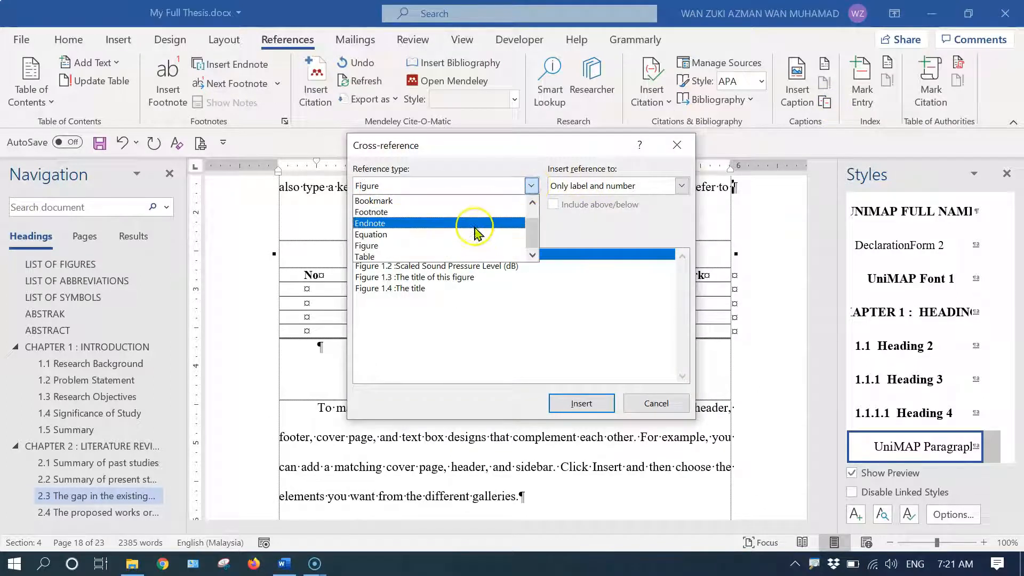
pyautogui.click(441, 257)
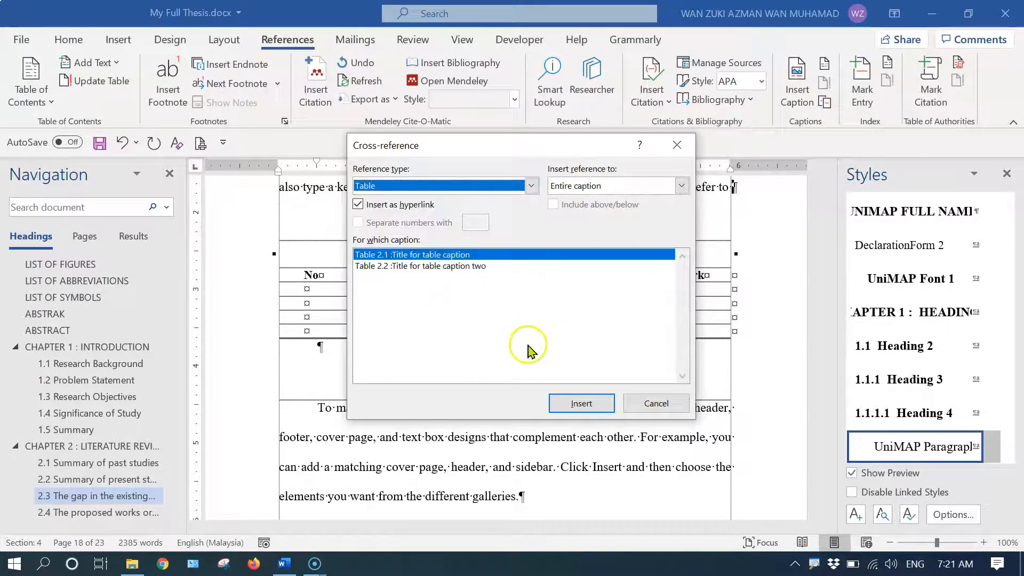
pyautogui.moveTo(423, 145); pyautogui.dragTo(433, 106)
pyautogui.click(409, 229)
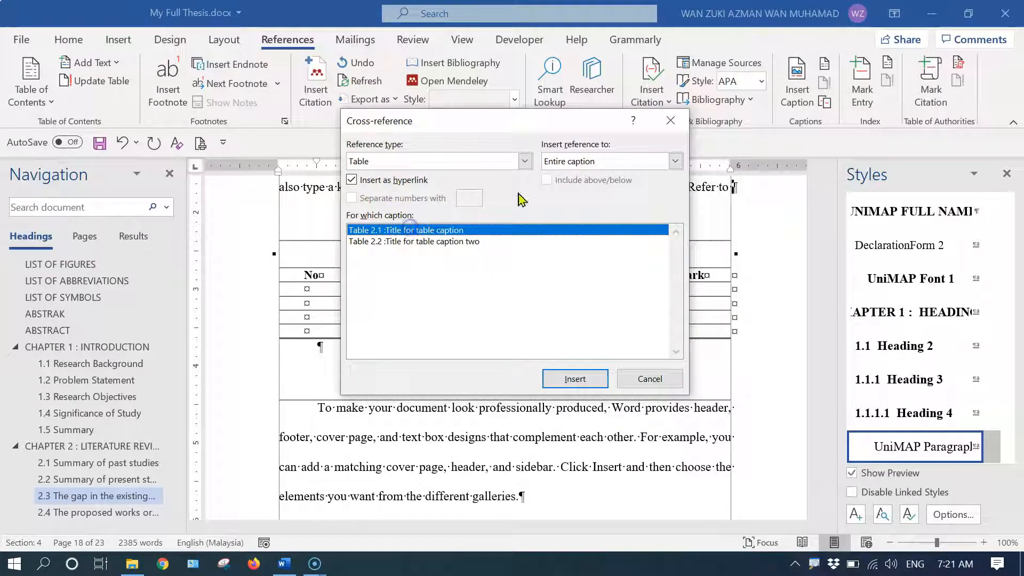
pyautogui.click(582, 160)
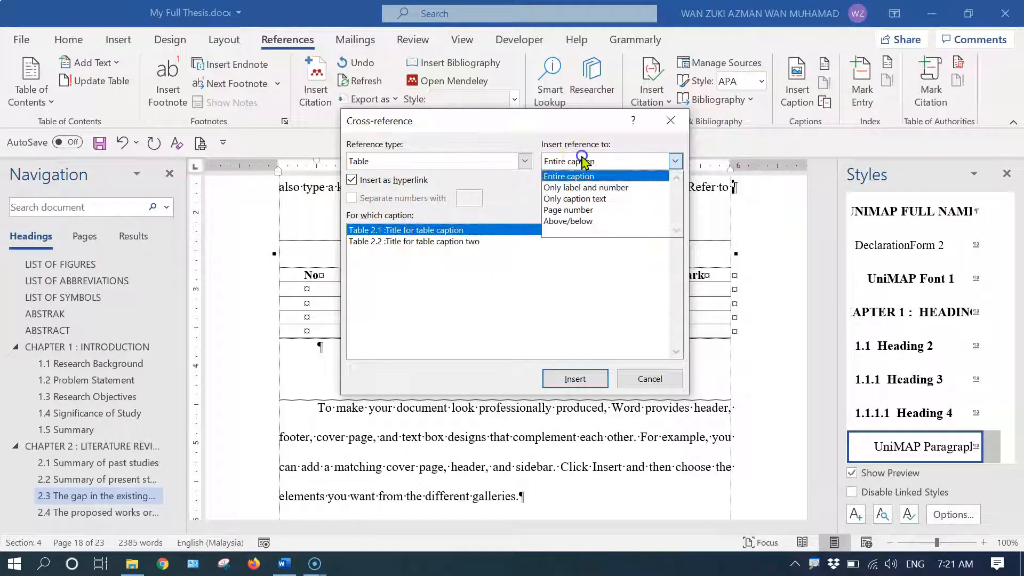
pyautogui.click(618, 187)
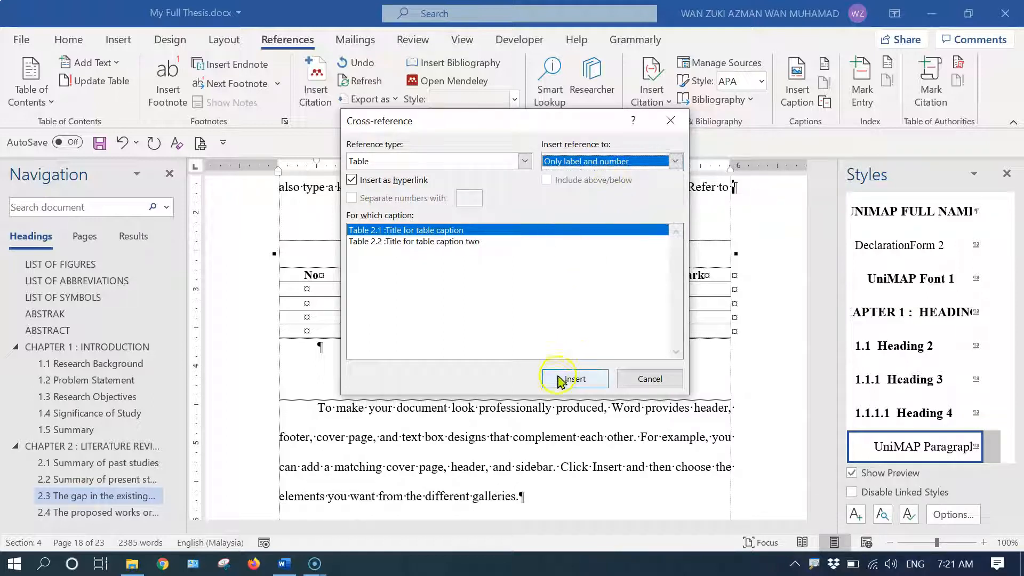
pyautogui.click(575, 378)
pyautogui.click(648, 378)
pyautogui.scroll(3, 548, 313)
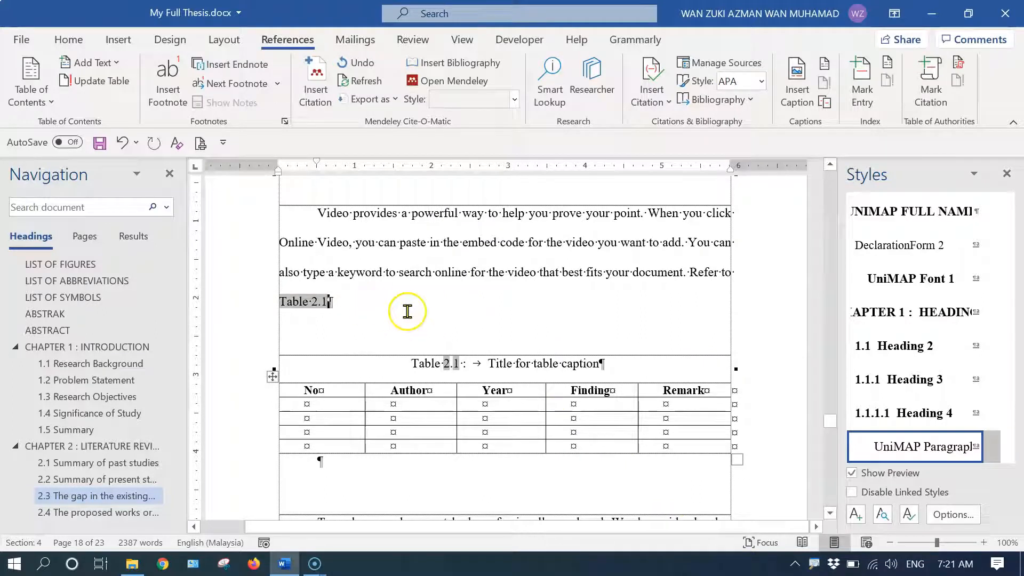
pyautogui.write('s')
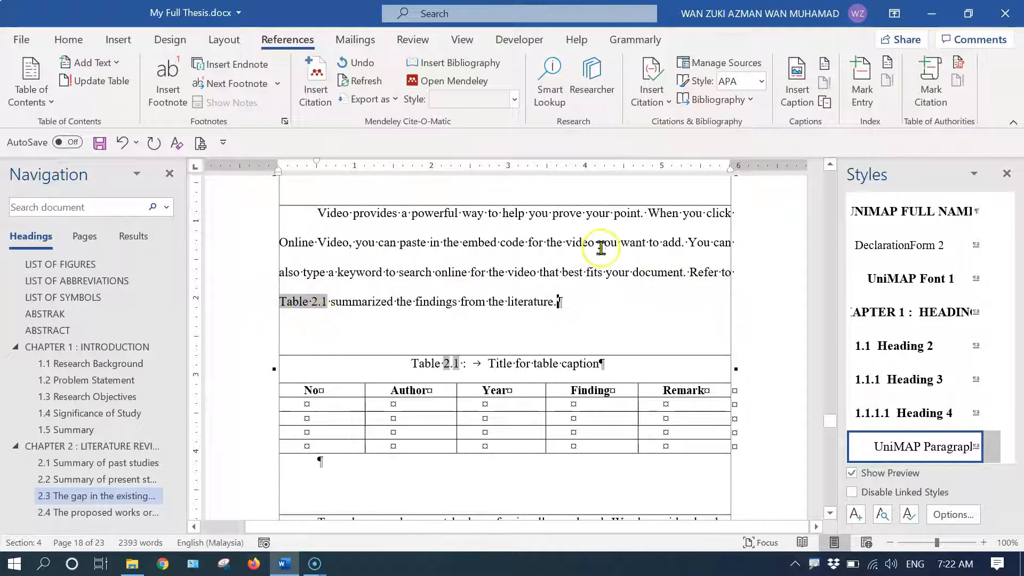
# - Enter "Table 2.1" as plain text directly before the cross-reference field in the section 2.3 paragraph
pyautogui.click(741, 278)
pyautogui.write('Table')
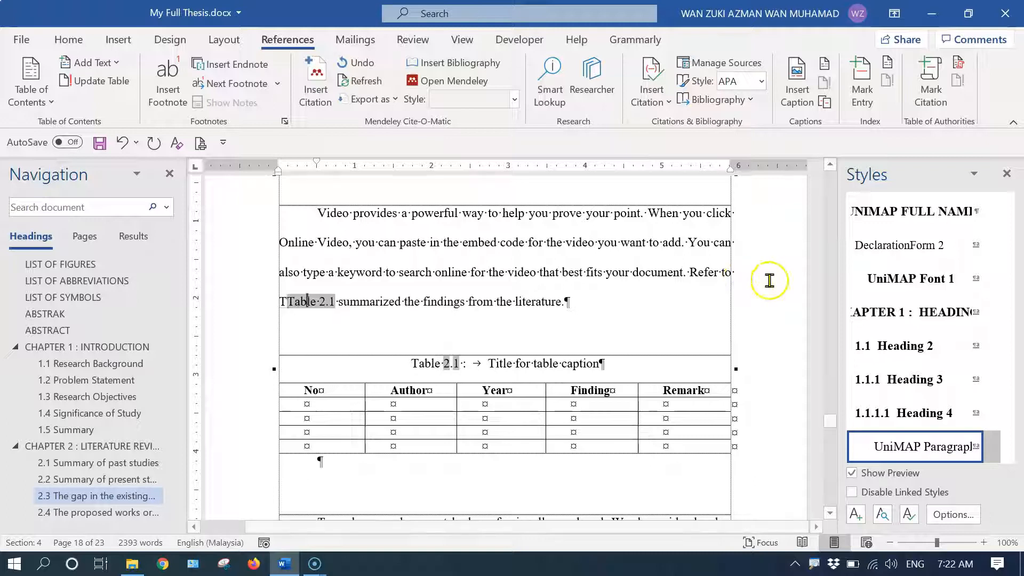
pyautogui.write(' 2.1')
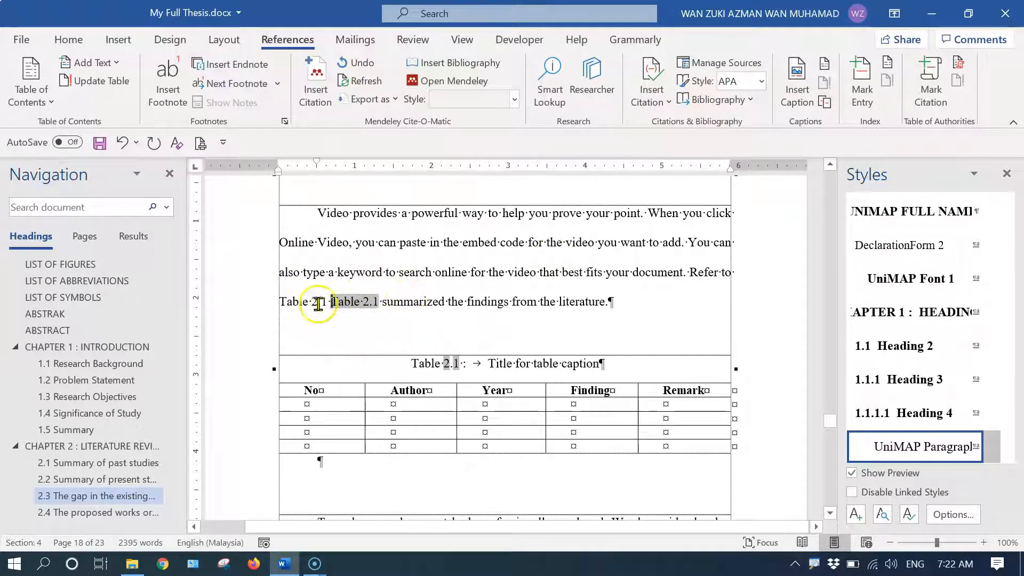
# - Compare the plain-text "Table 2.1" with the cross-reference field beside it, checking each one's field shading
pyautogui.moveTo(278, 300); pyautogui.dragTo(312, 300)
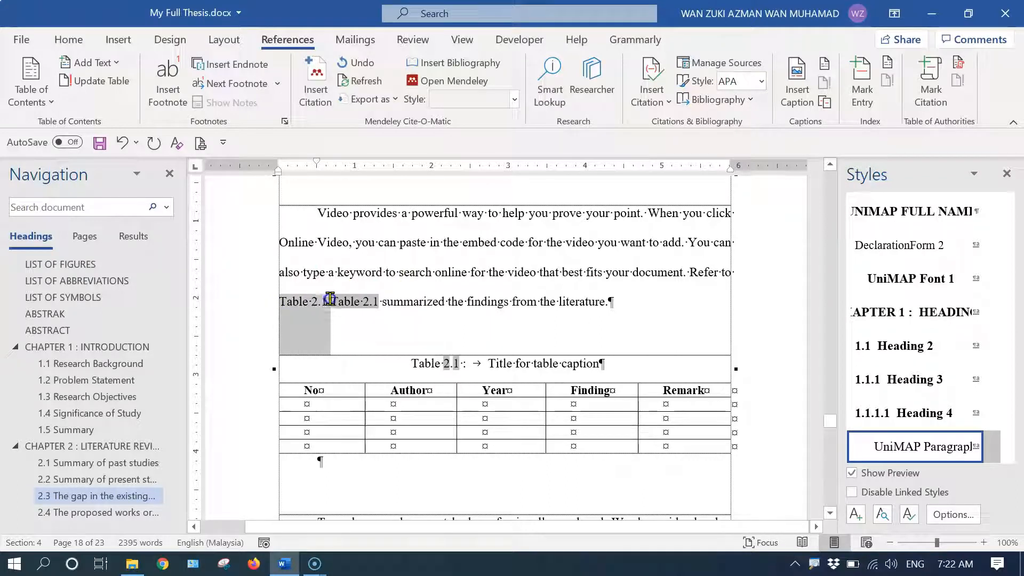
pyautogui.click(334, 323)
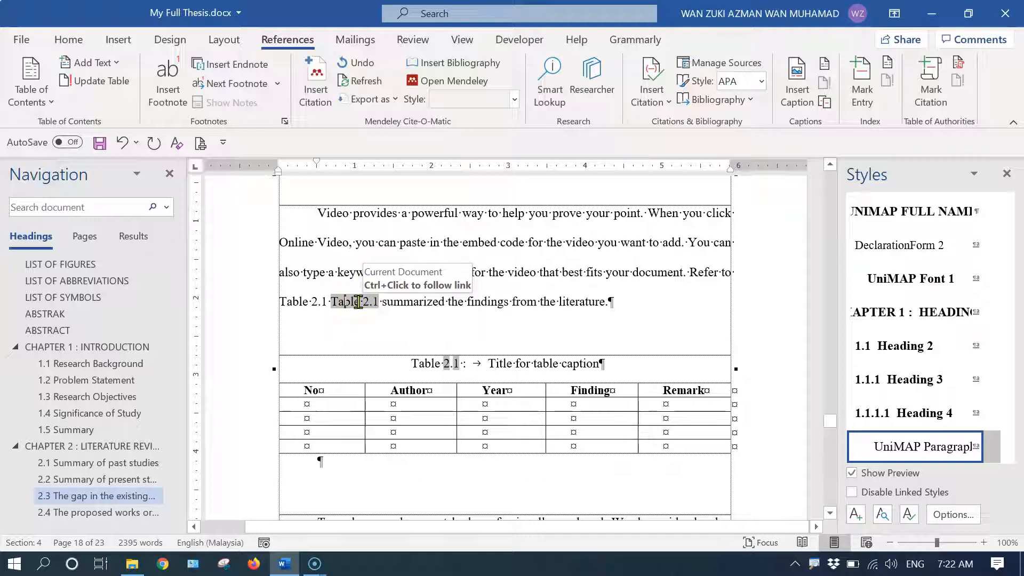
pyautogui.click(335, 303)
pyautogui.click(359, 301)
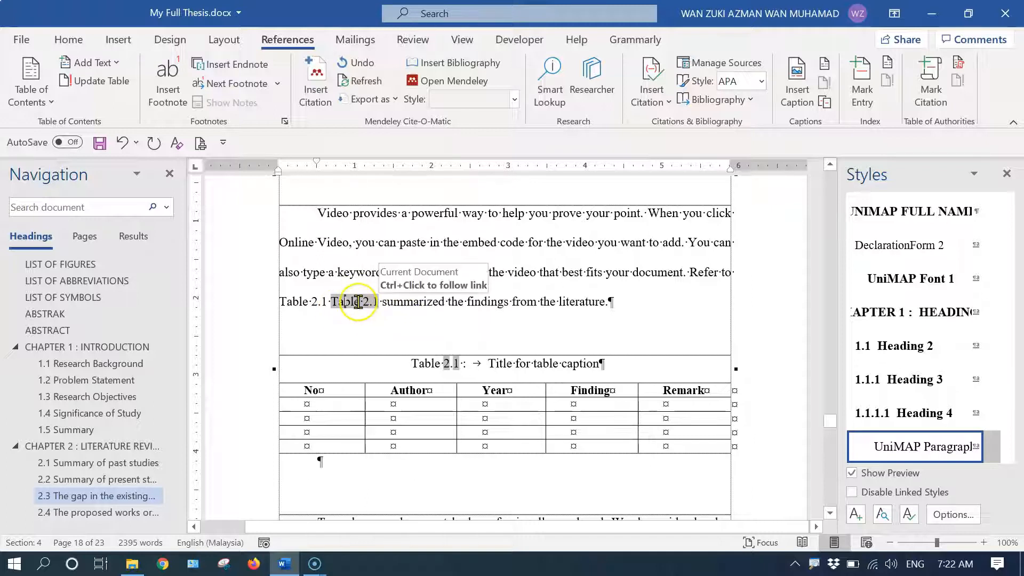
pyautogui.click(321, 302)
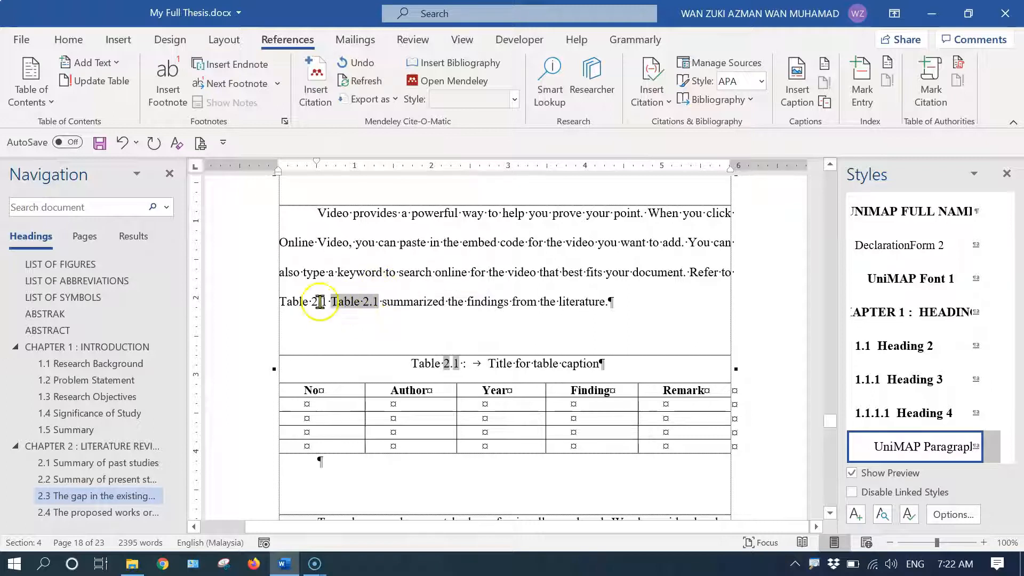
pyautogui.click(333, 304)
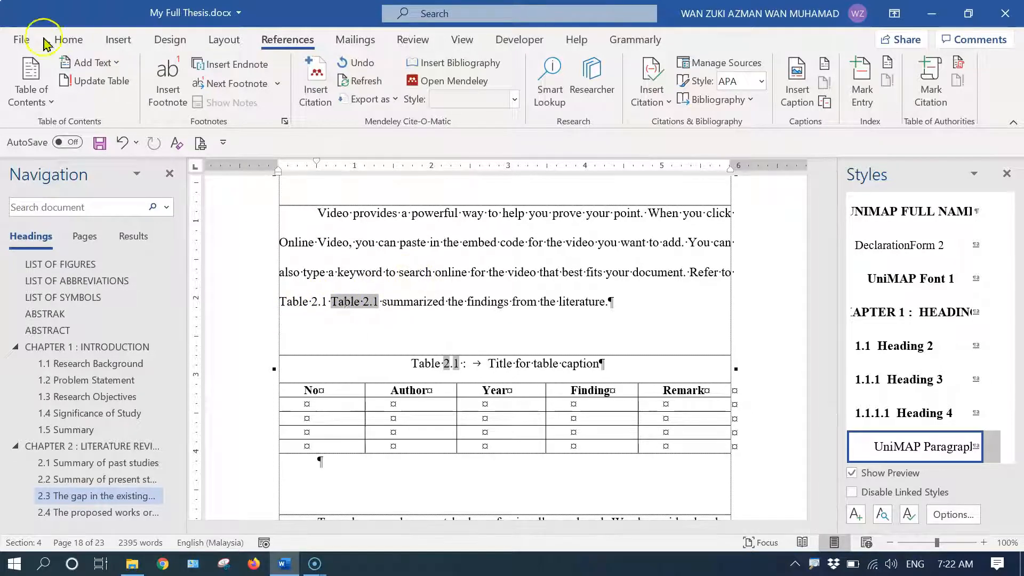
# - Set Field shading to Always in the advanced Word options for showing document content
pyautogui.click(21, 40)
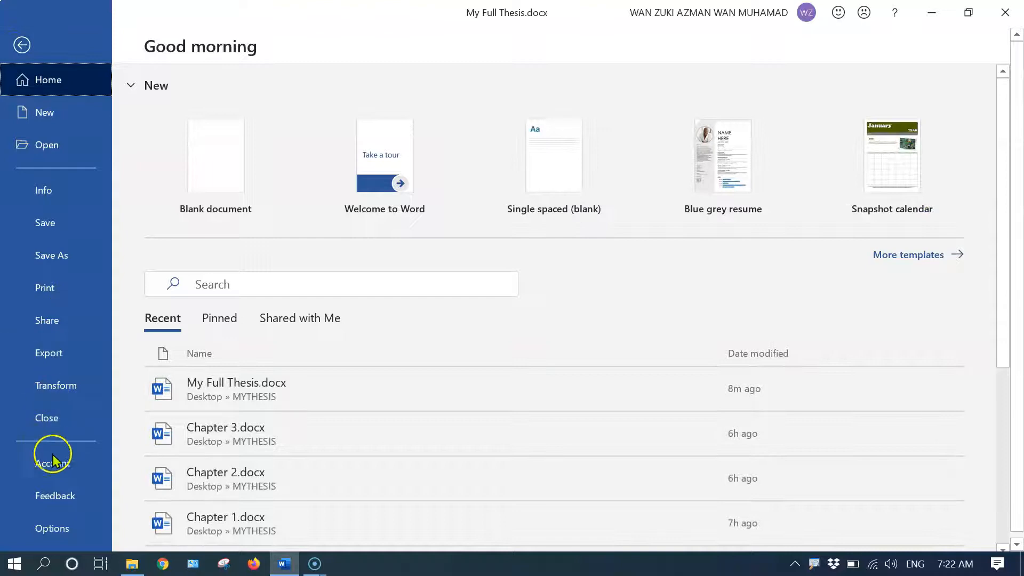
pyautogui.click(70, 528)
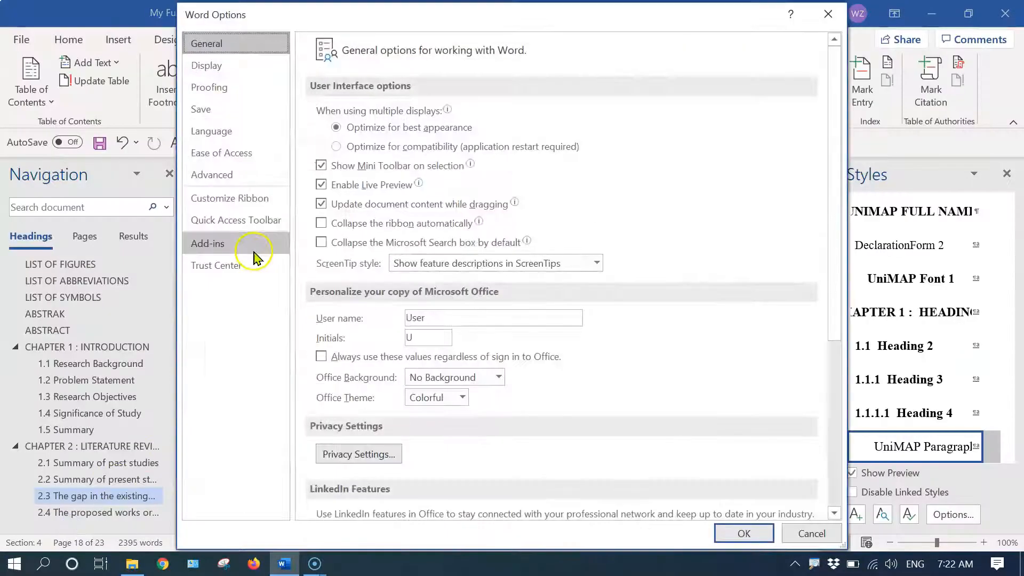
pyautogui.click(230, 181)
pyautogui.scroll(-10, 434, 265)
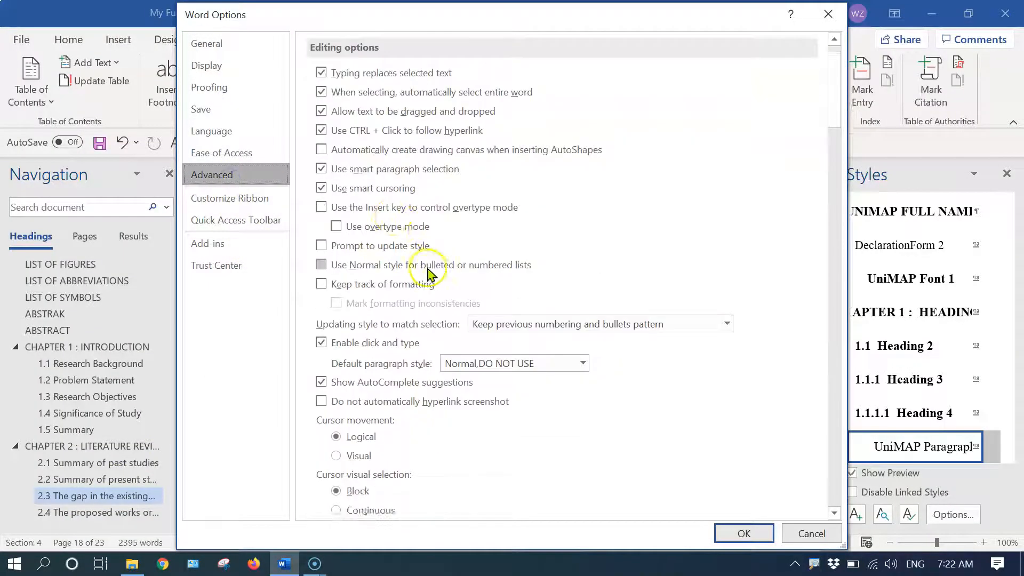
pyautogui.scroll(-6, 464, 270)
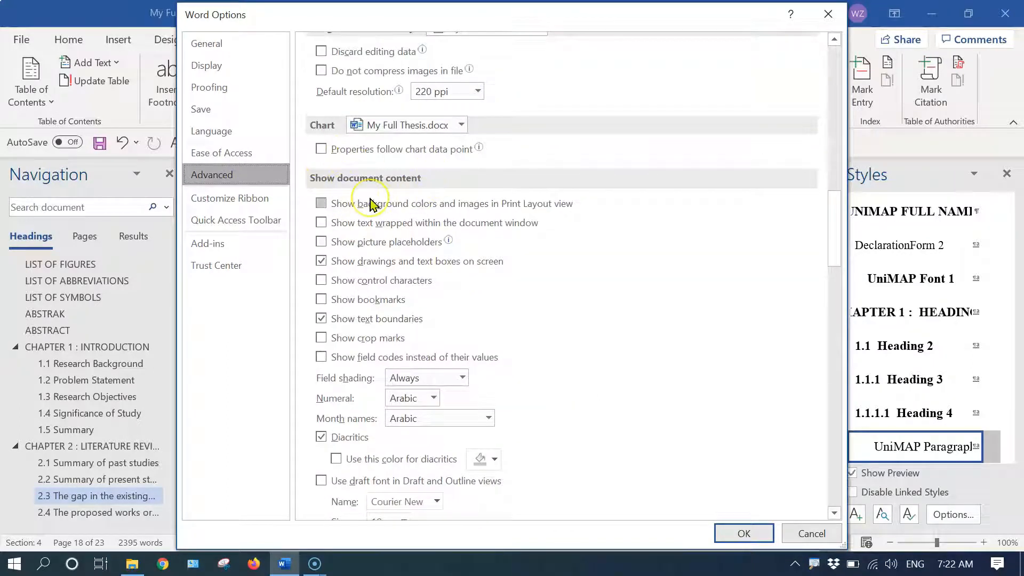
pyautogui.moveTo(292, 145)
pyautogui.mouseDown()
pyautogui.moveTo(425, 205)
pyautogui.moveTo(455, 204)
pyautogui.mouseUp()
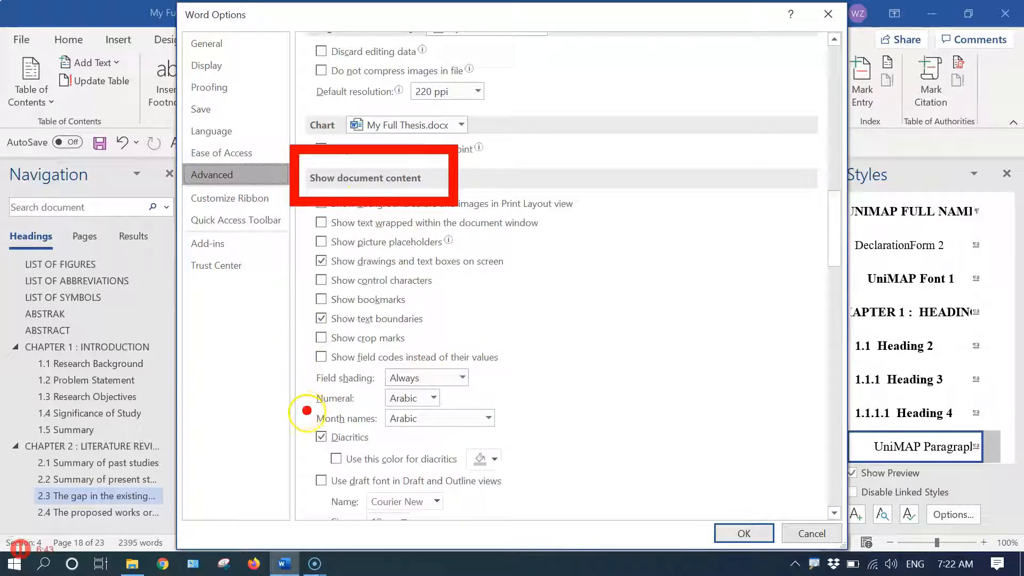
pyautogui.moveTo(309, 350)
pyautogui.mouseDown()
pyautogui.moveTo(397, 401)
pyautogui.moveTo(493, 396)
pyautogui.mouseUp()
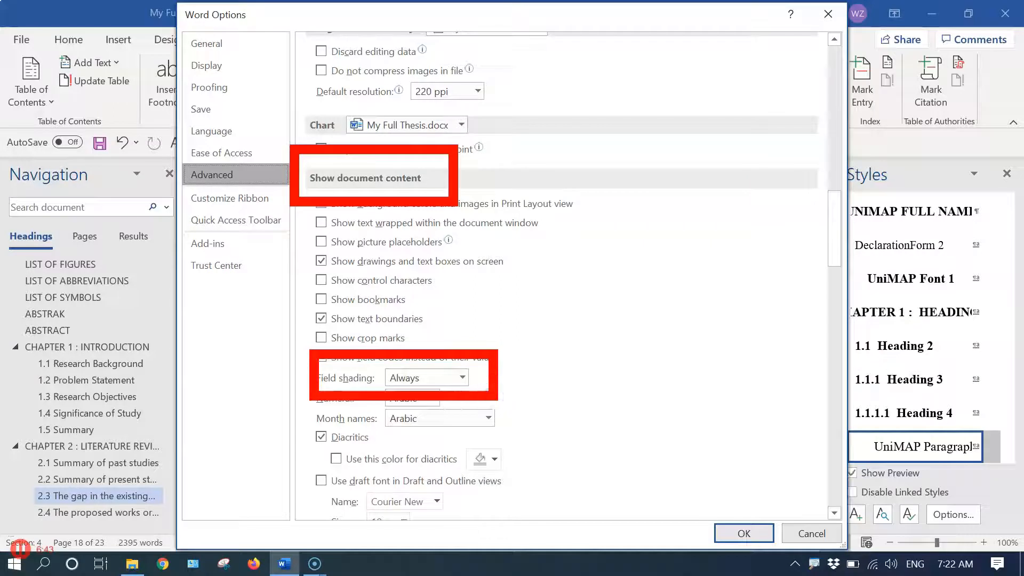
pyautogui.click(462, 378)
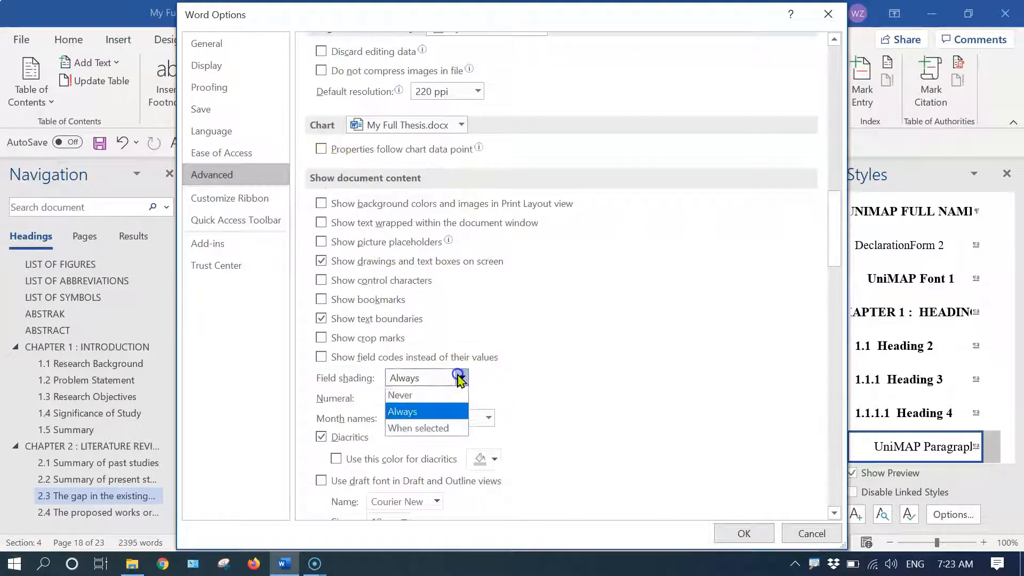
pyautogui.click(448, 419)
pyautogui.click(736, 532)
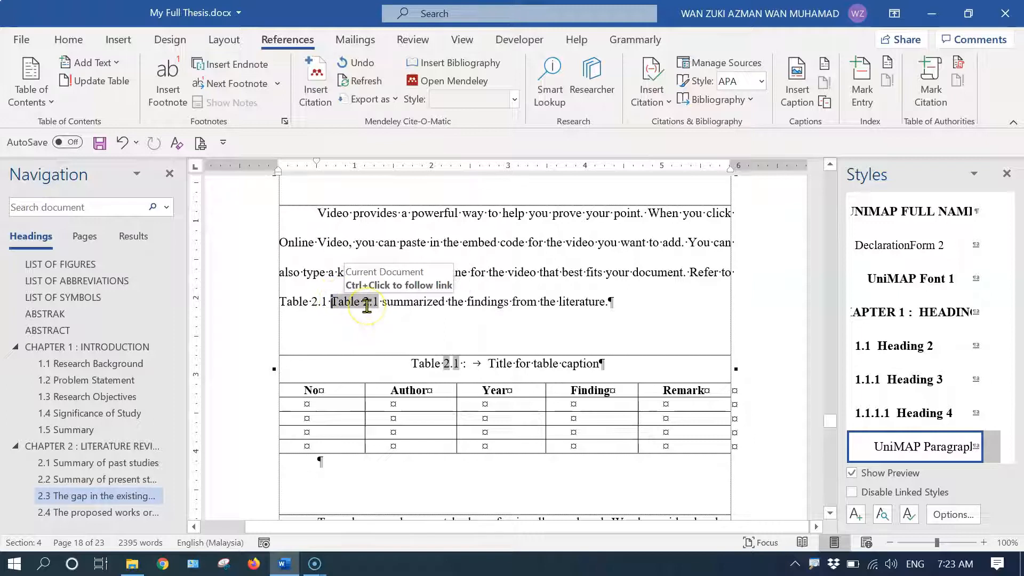
# - Delete the plain-text "Table 2.1" in front of the cross-reference field in section 2.3
pyautogui.press('BackSpace')
pyautogui.press('BackSpace')
pyautogui.press('BackSpace')
pyautogui.press('BackSpace')
pyautogui.press('BackSpace')
pyautogui.press('BackSpace')
pyautogui.press('BackSpace')
pyautogui.press('BackSpace')
pyautogui.press('BackSpace')
pyautogui.press('BackSpace')
pyautogui.click(385, 311)
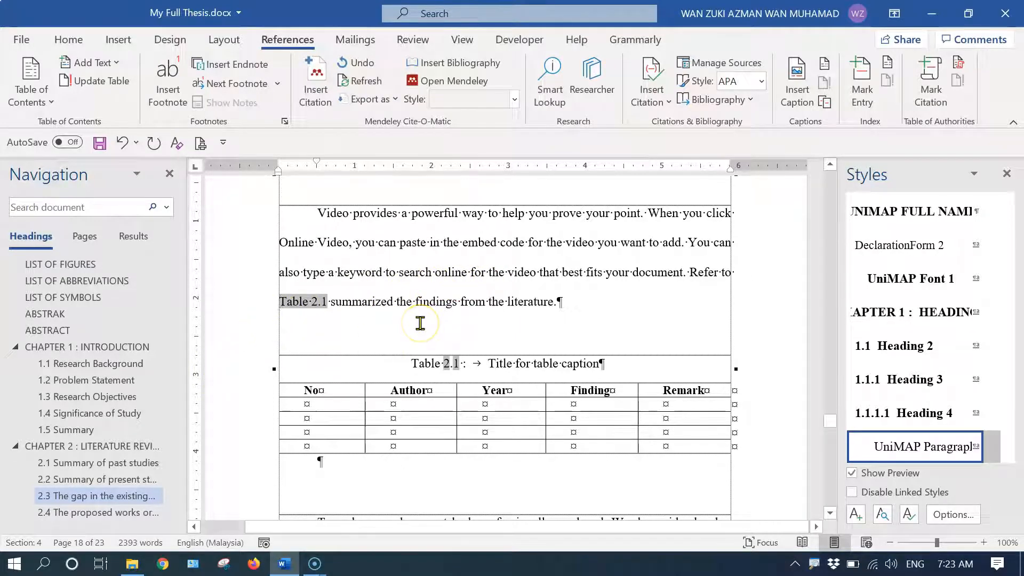
# - Insert a label-and-number cross-reference to Table 2.1, followed by a space, at the start of section 2.4's last paragraph
pyautogui.scroll(-10, 420, 323)
pyautogui.scroll(7, 432, 331)
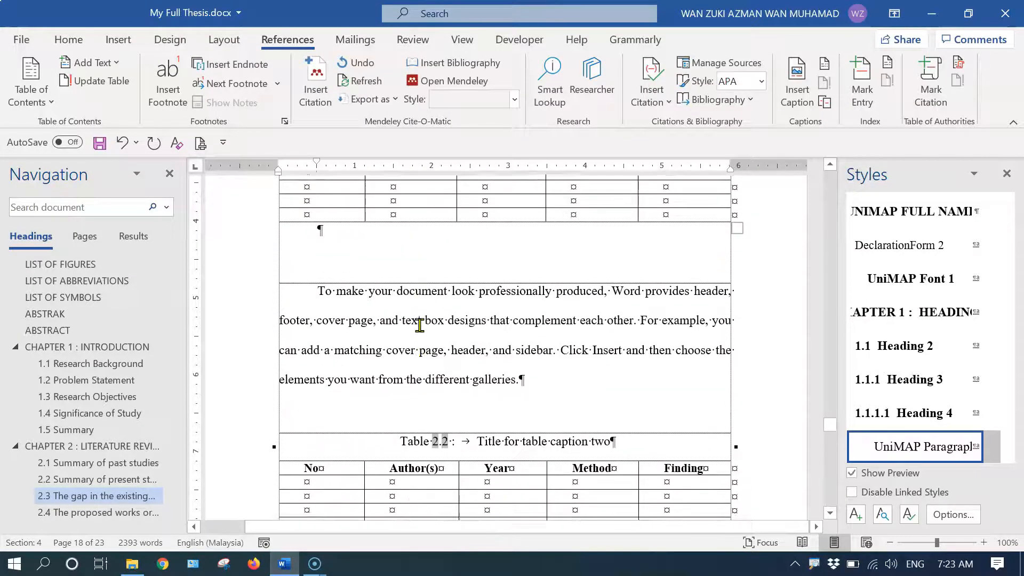
pyautogui.scroll(6, 435, 337)
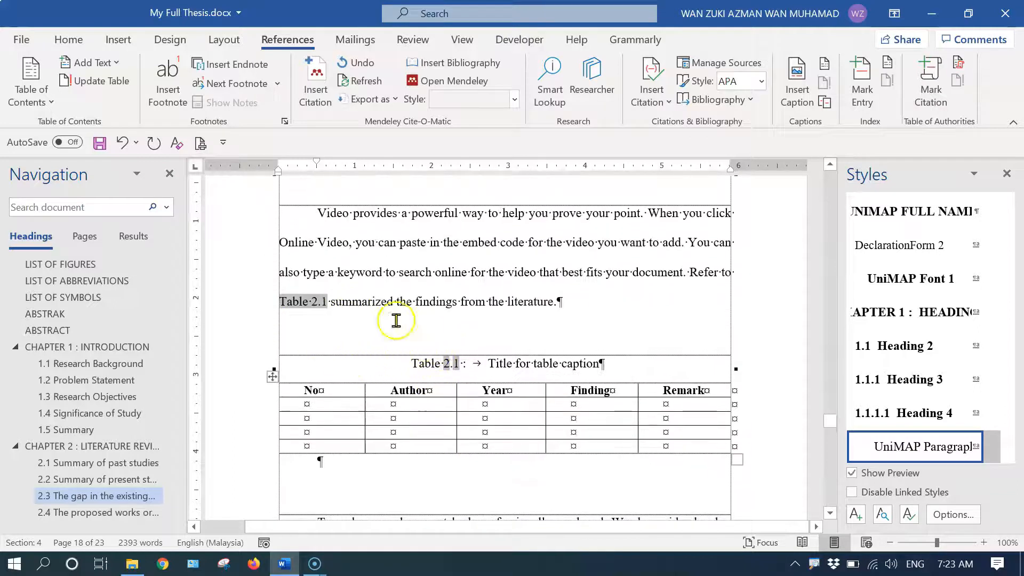
pyautogui.scroll(-15, 454, 350)
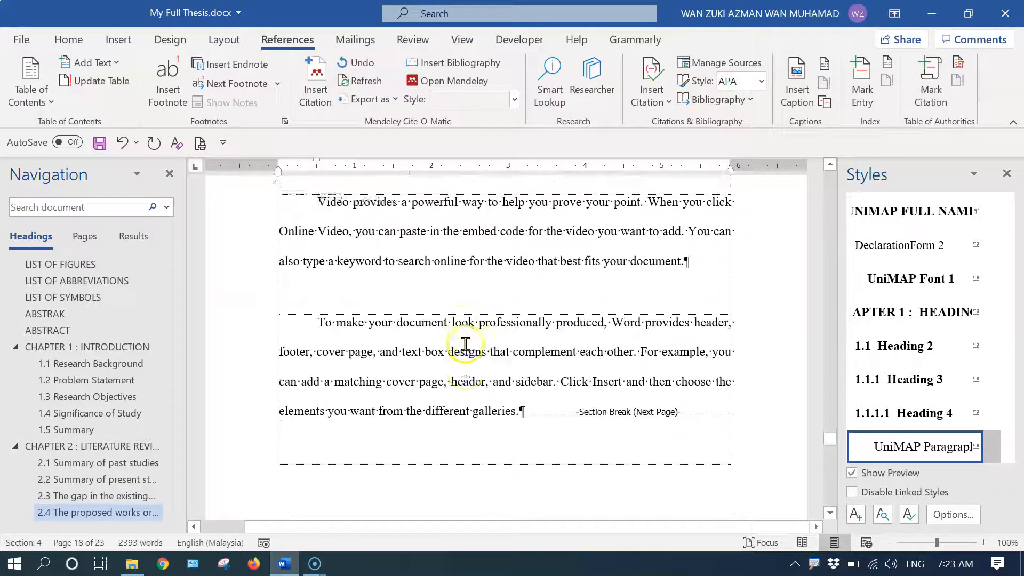
pyautogui.scroll(-3, 465, 344)
pyautogui.scroll(6, 458, 341)
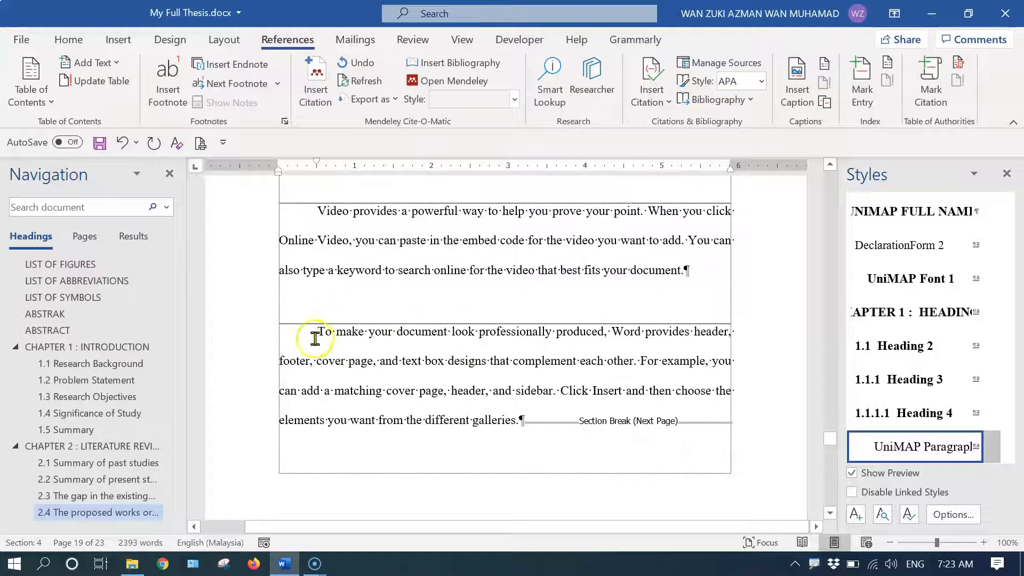
pyautogui.click(315, 338)
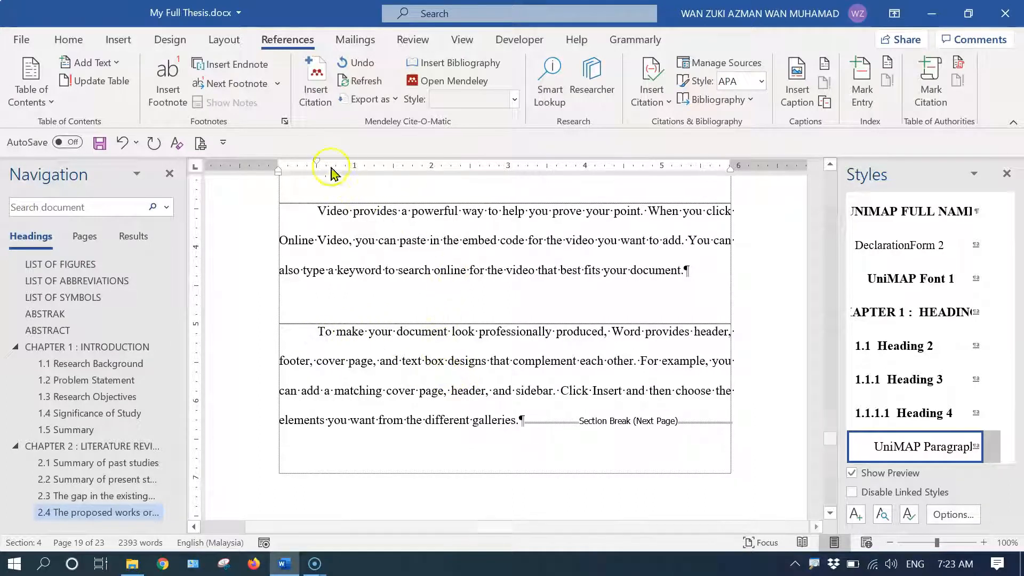
pyautogui.click(303, 41)
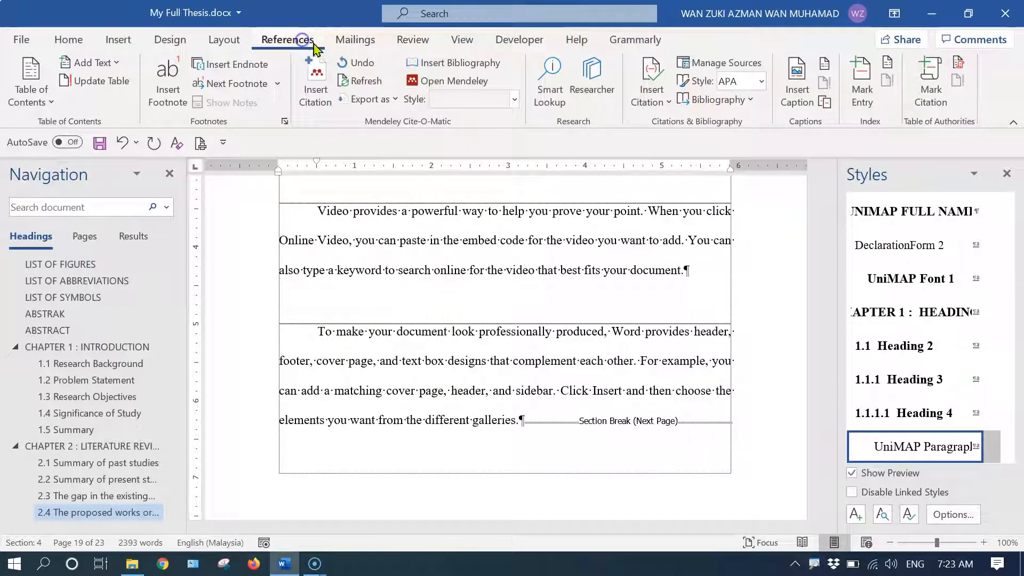
pyautogui.click(825, 102)
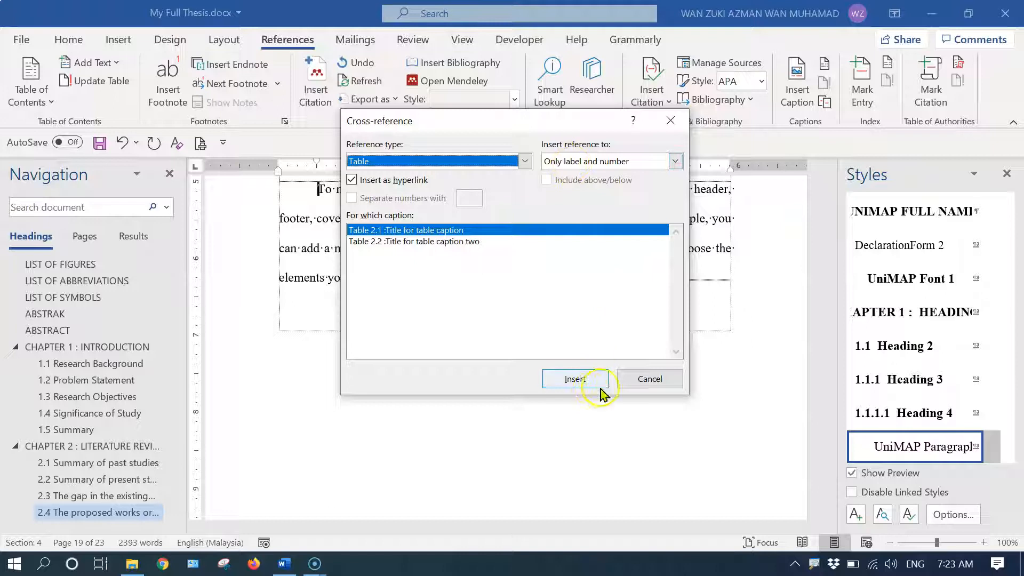
pyautogui.click(578, 381)
pyautogui.click(649, 379)
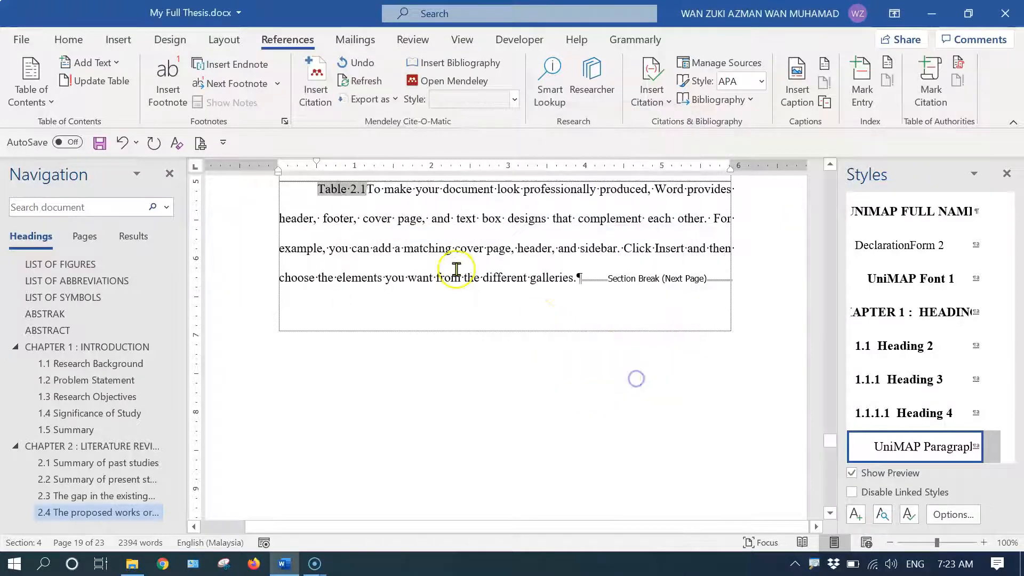
pyautogui.scroll(1, 455, 270)
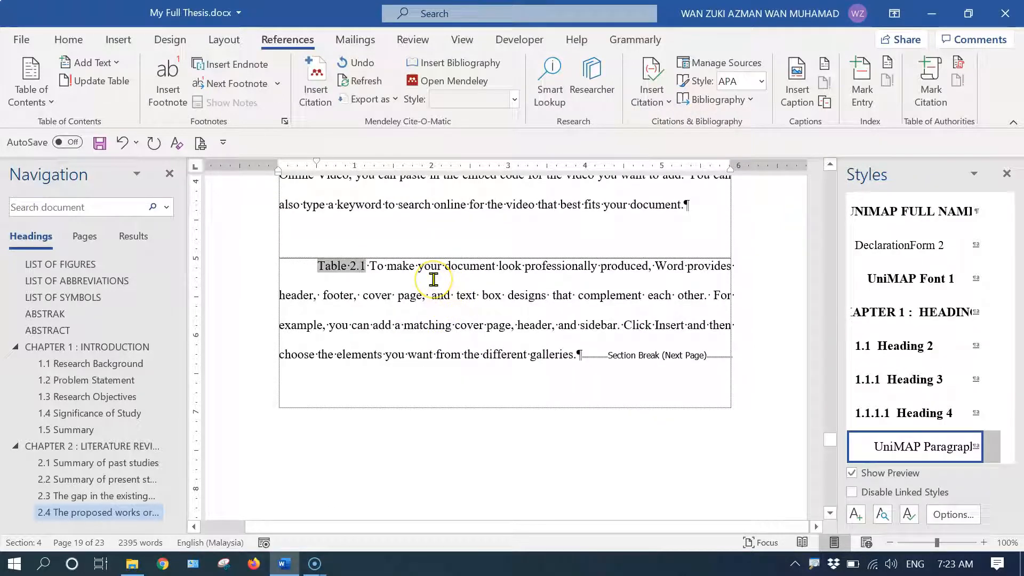
# - Change "To" to lowercase "to" directly after the Table 2.1 cross-reference in section 2.4's last paragraph
pyautogui.press('Delete')
pyautogui.write('t')
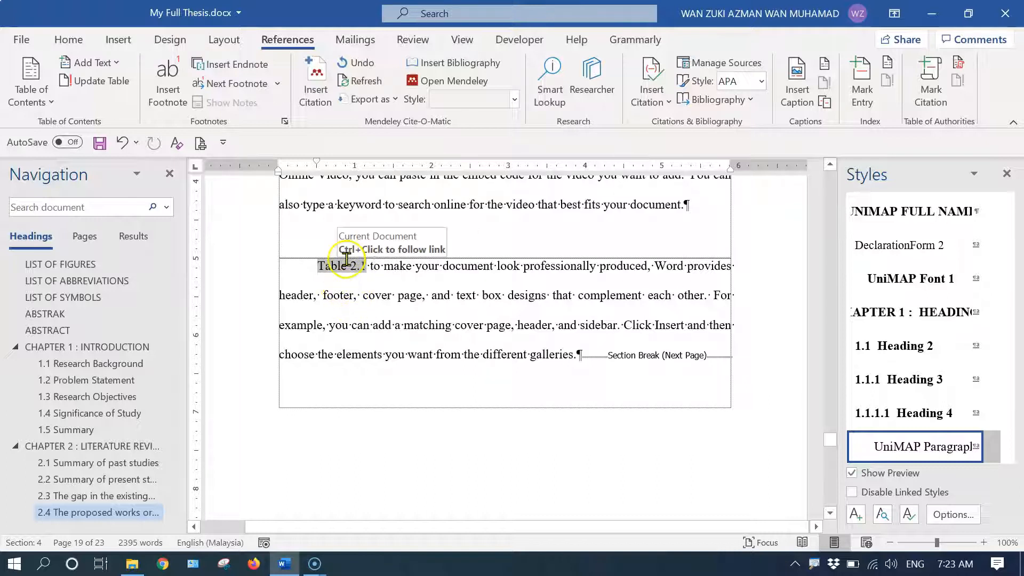
# - Follow the Table 2.1 cross-reference in section 2.4 to its table caption and dismiss the Dropbox notification
pyautogui.click(329, 268)
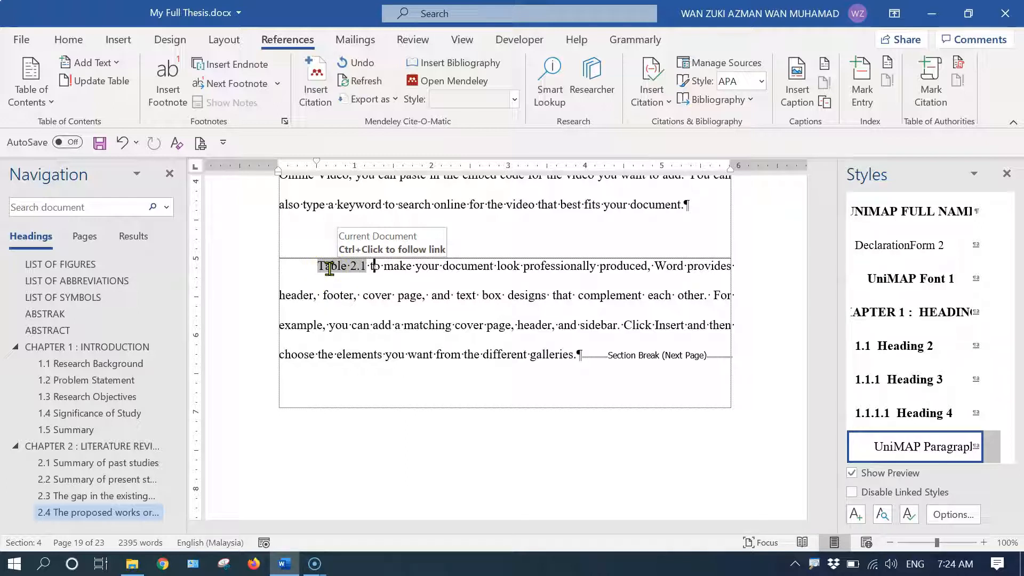
pyautogui.keyDown('ctrl'); pyautogui.click(332, 269); pyautogui.keyUp('ctrl')
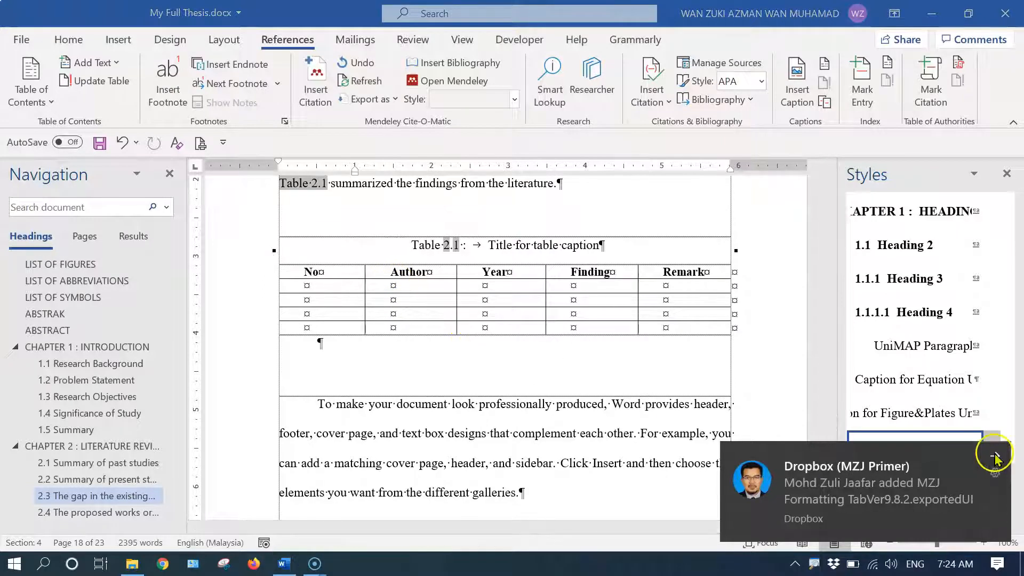
pyautogui.click(992, 457)
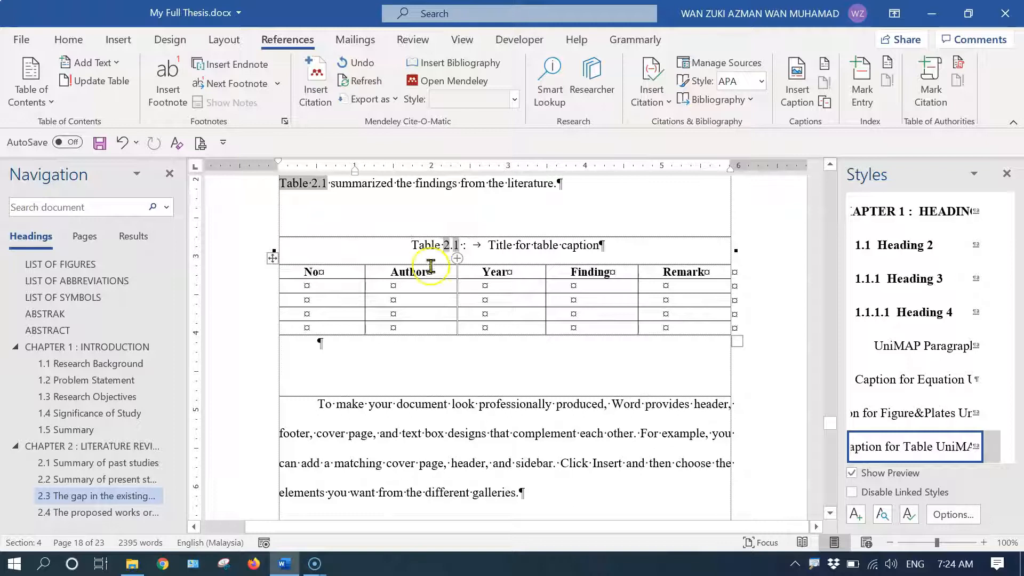
# - Add the Back command from All Commands to the Quick Access Toolbar for all documents
pyautogui.click(222, 143)
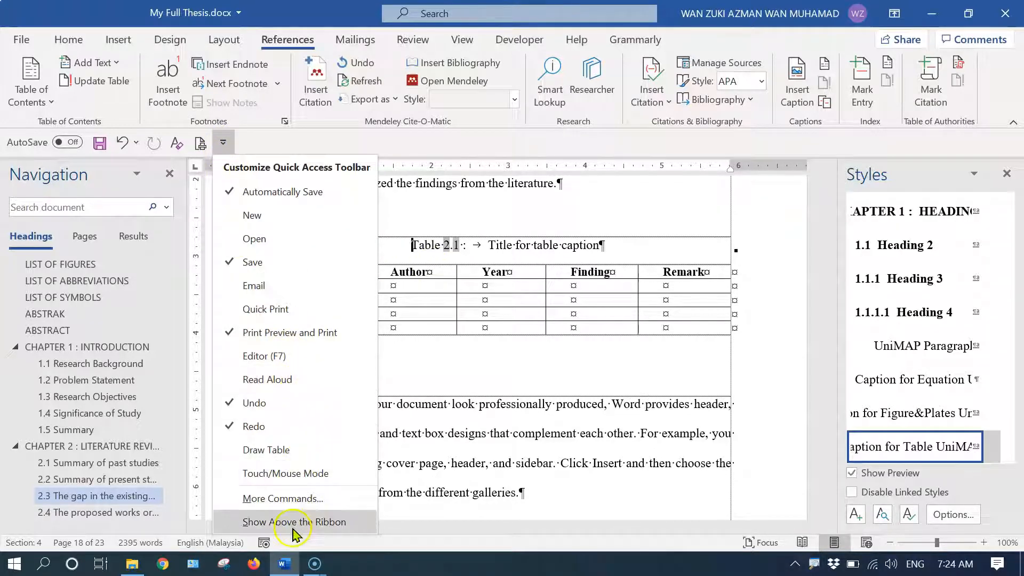
pyautogui.click(282, 498)
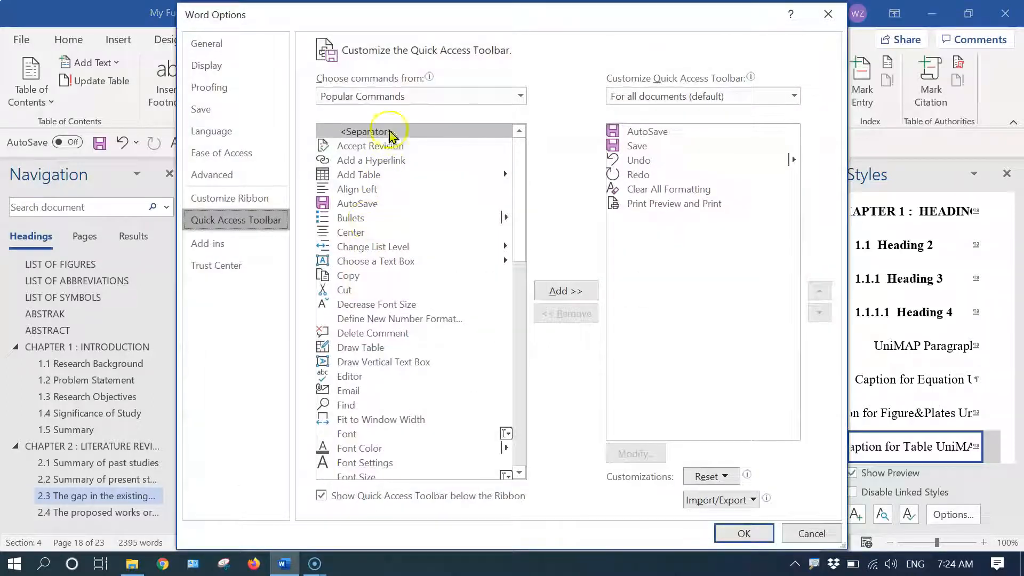
pyautogui.click(401, 95)
pyautogui.click(406, 143)
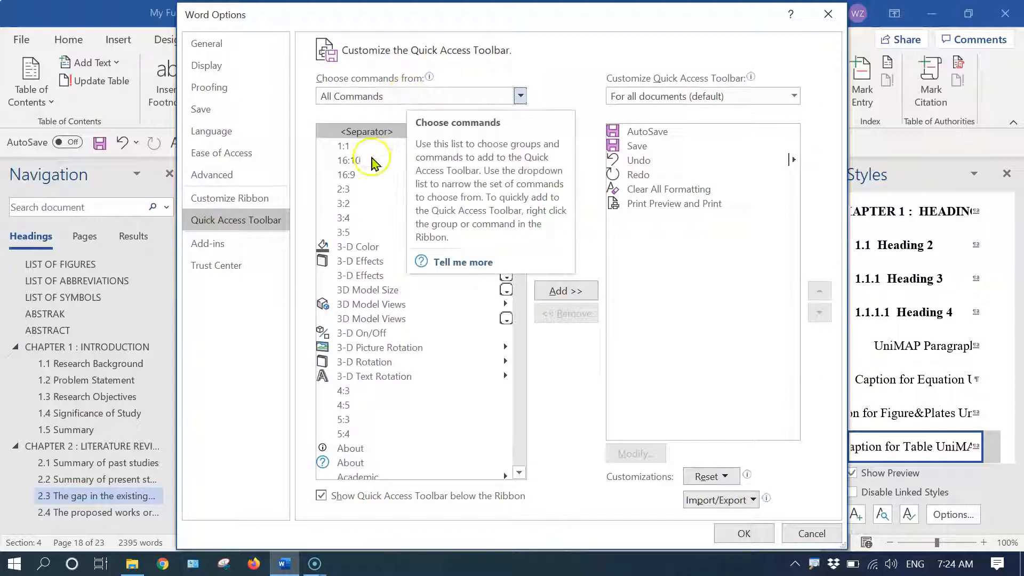
pyautogui.scroll(-12, 413, 330)
pyautogui.scroll(-20, 431, 332)
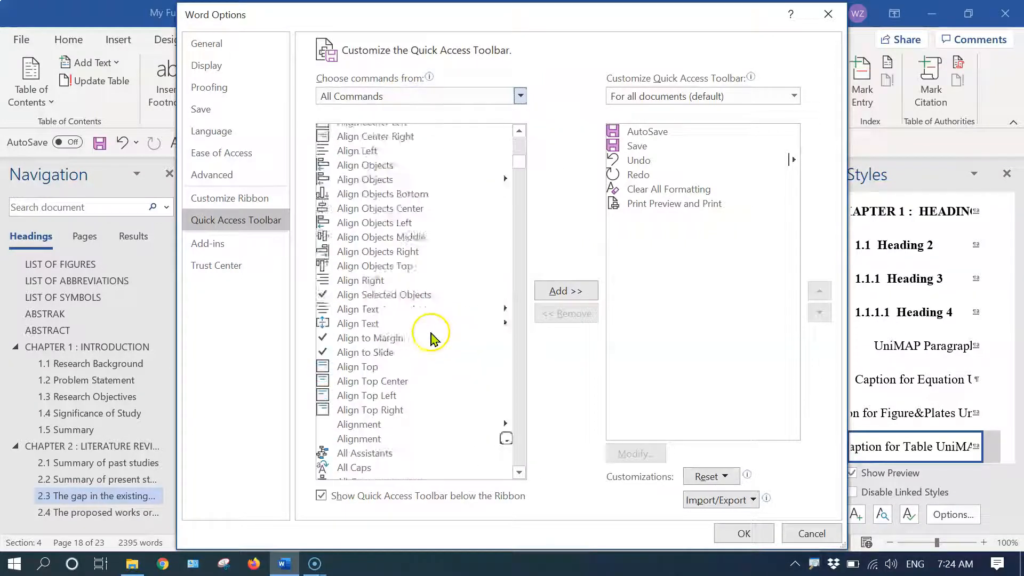
pyautogui.scroll(-5, 430, 336)
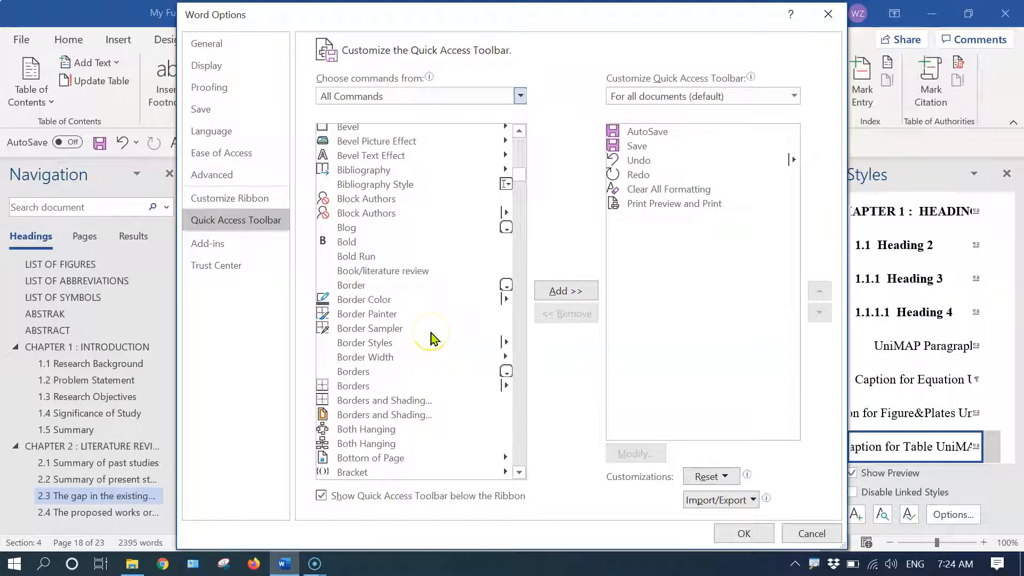
pyautogui.scroll(6, 430, 336)
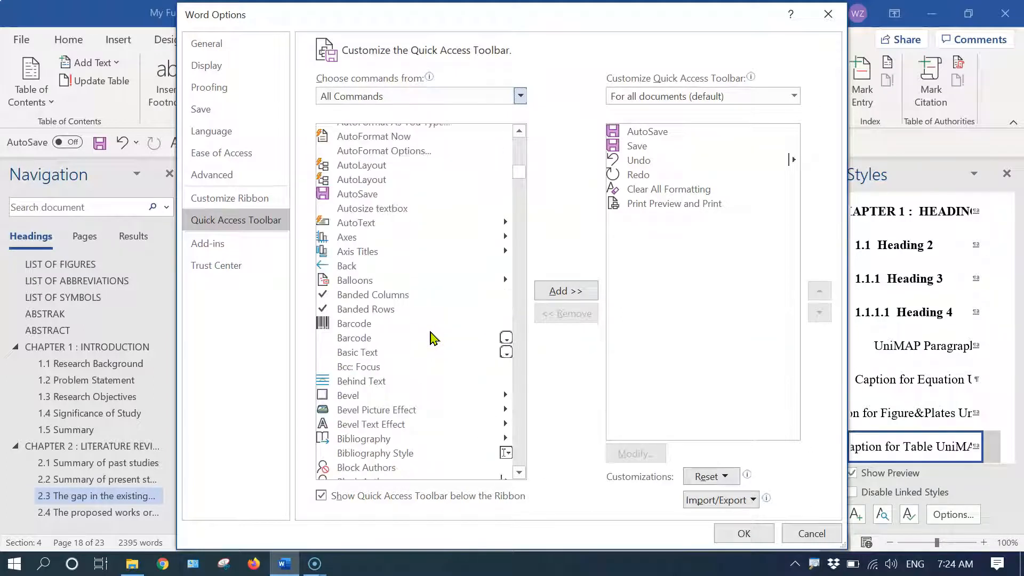
pyautogui.click(349, 266)
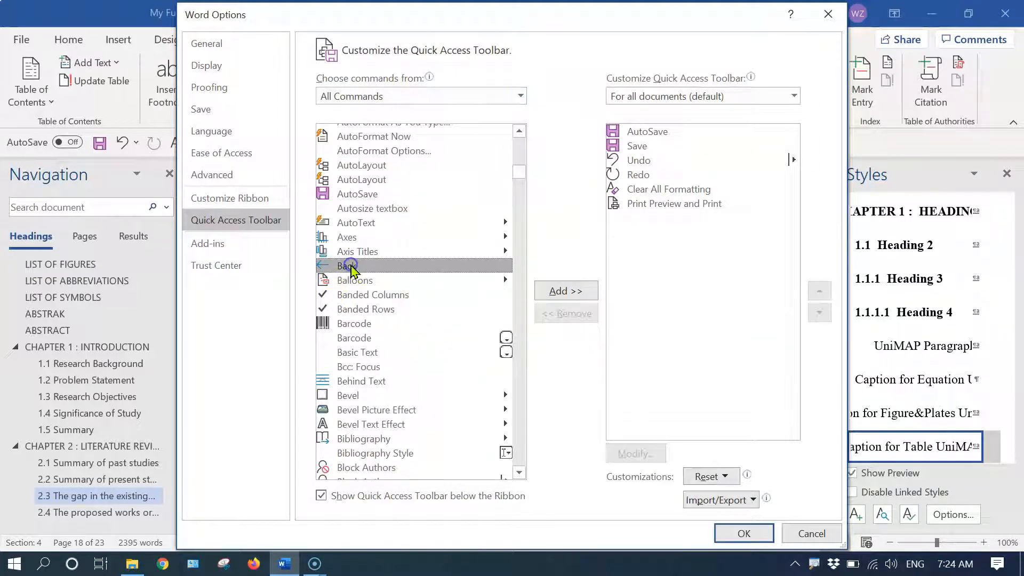
pyautogui.click(563, 294)
pyautogui.click(739, 536)
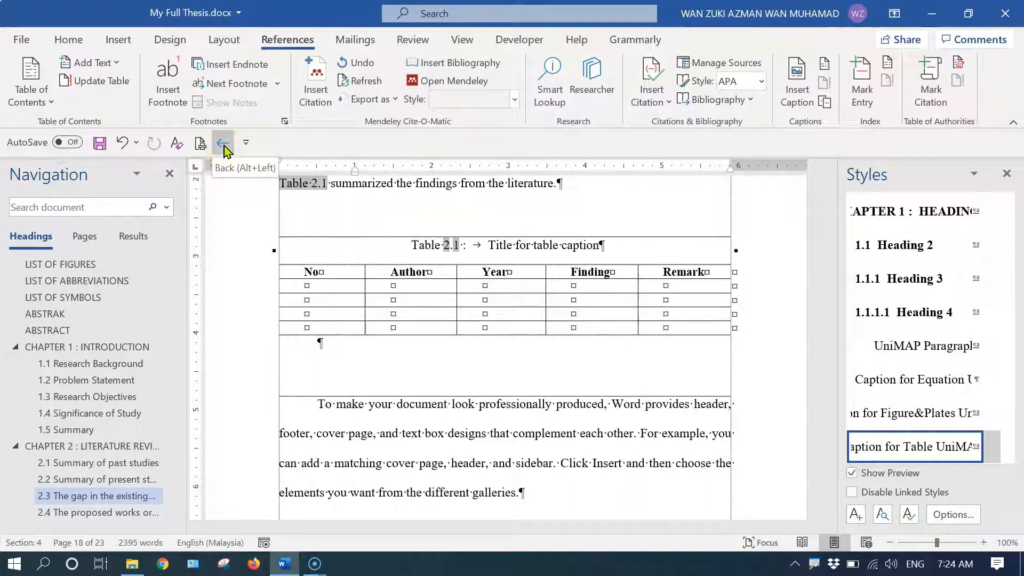
# - Test the Back command by returning to section 2.4, following its Table 2.1 cross-reference again, and going back to the paragraph
pyautogui.click(223, 143)
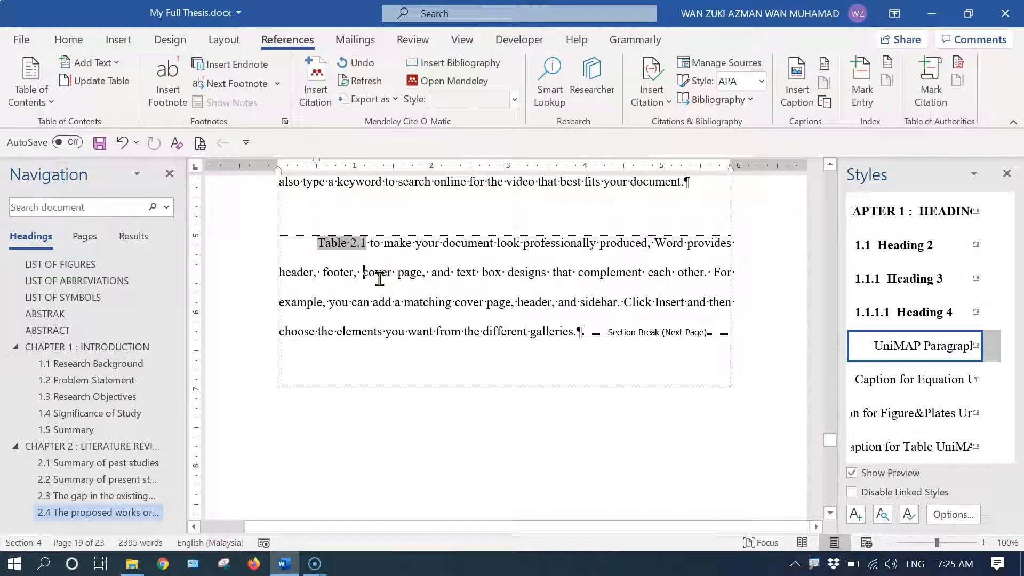
pyautogui.keyDown('ctrl'); pyautogui.click(342, 245); pyautogui.keyUp('ctrl')
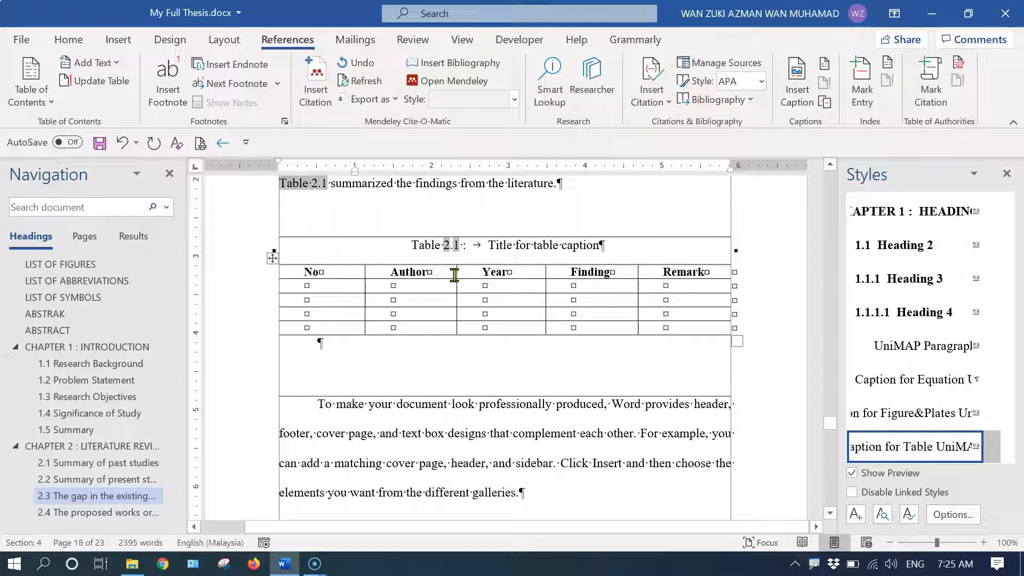
pyautogui.click(223, 147)
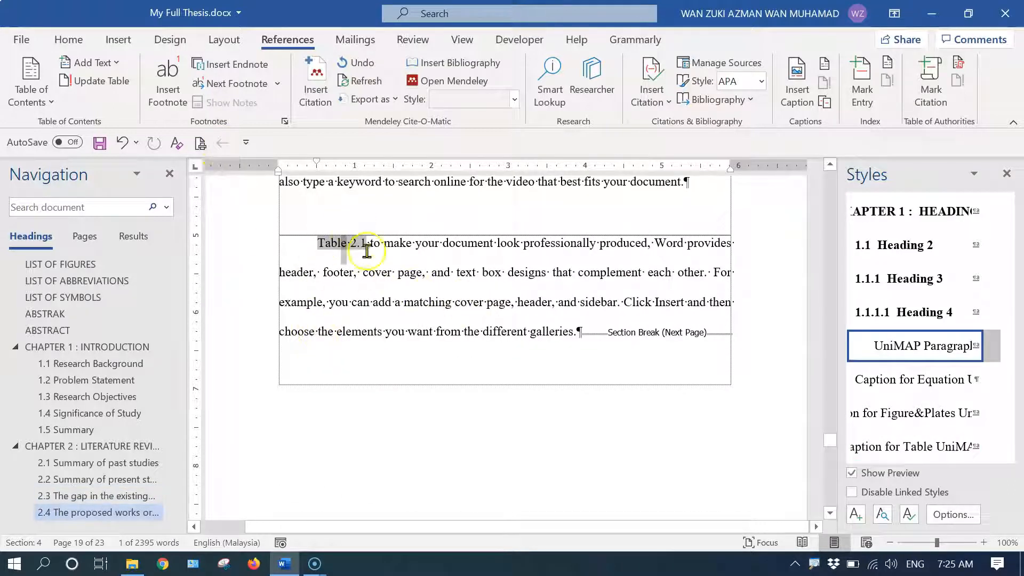
pyautogui.click(367, 251)
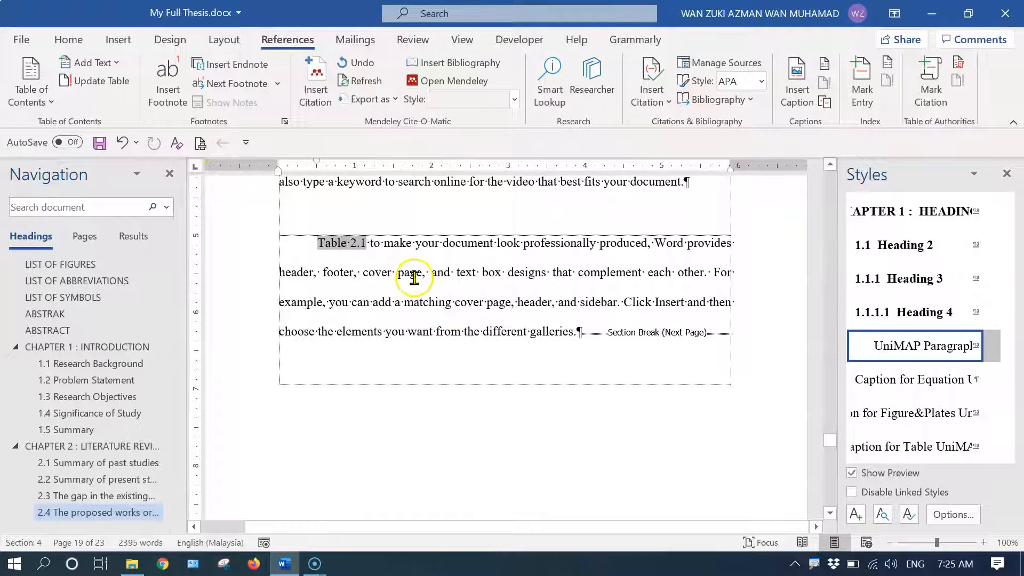